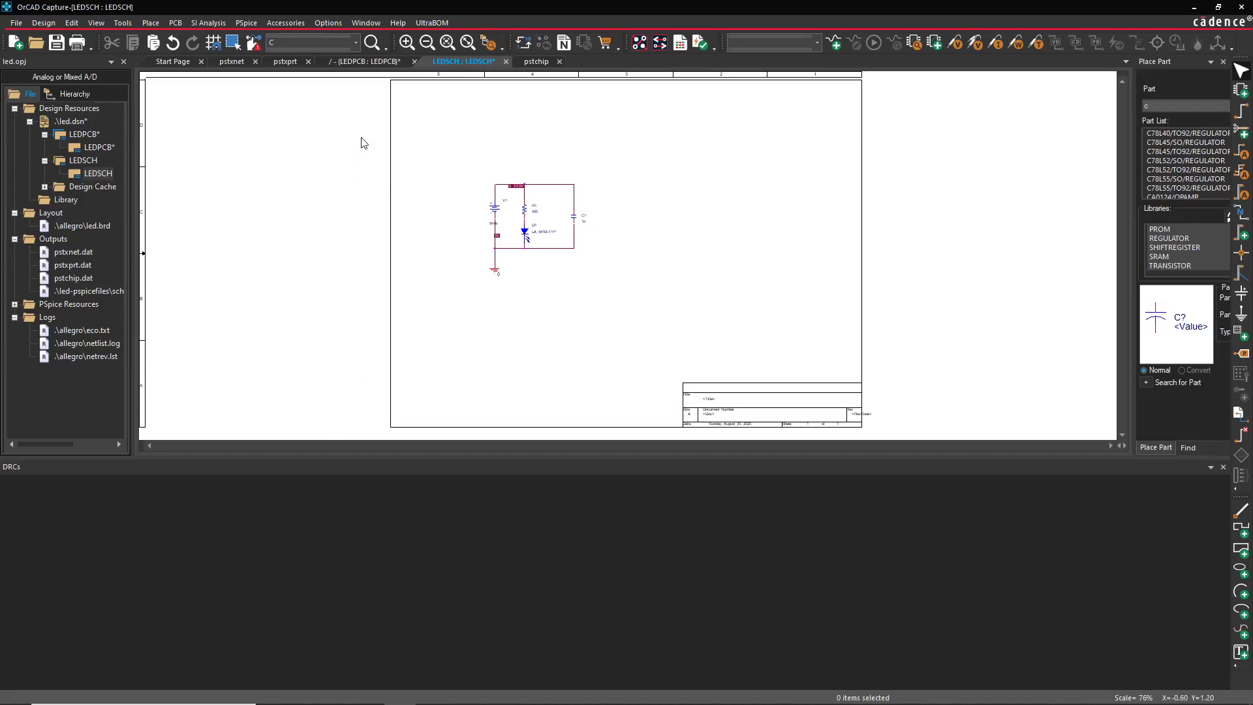
Zoom in on the LED circuit with V1, R1, D1 and C1 using a Zoom Area rectangle.
{"action": "left_click_drag", "start_coordinate": [470, 153], "coordinate": [611, 314]}
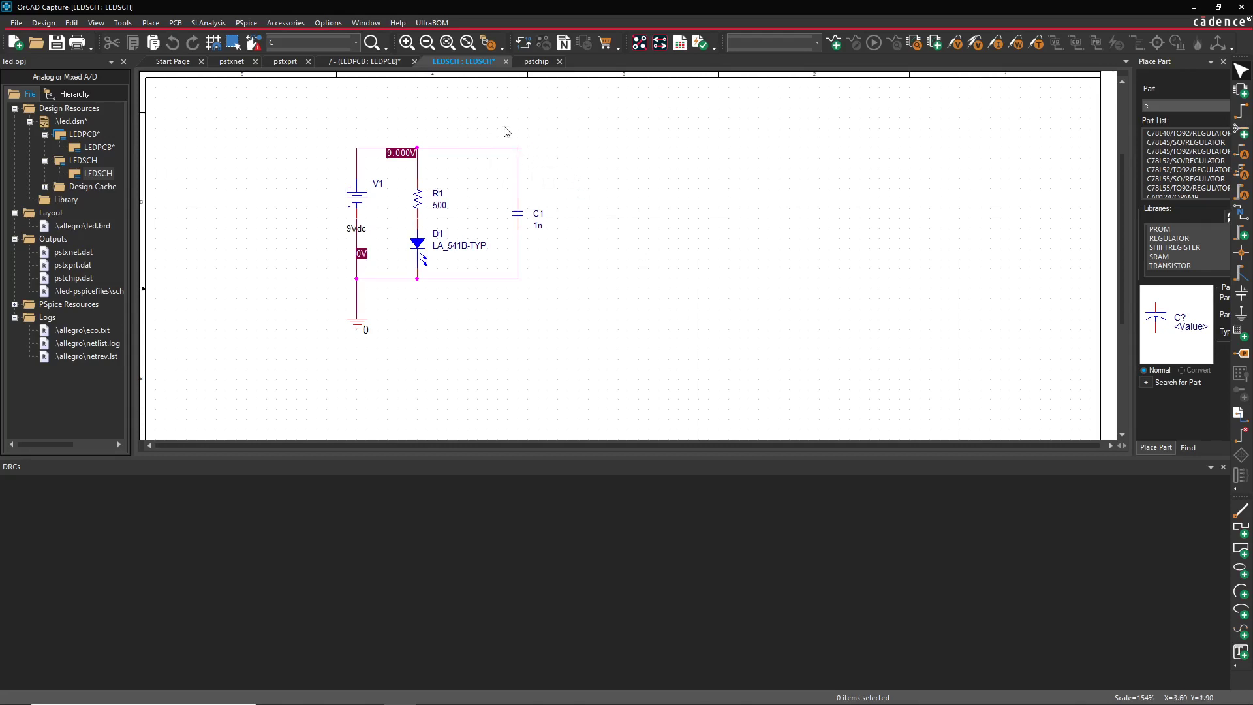
In Preferences > Grid Display, set the schematic page grid spacing to 1/10 of pin to pin.
{"action": "left_click", "coordinate": [328, 23]}
{"action": "left_click", "coordinate": [344, 39]}
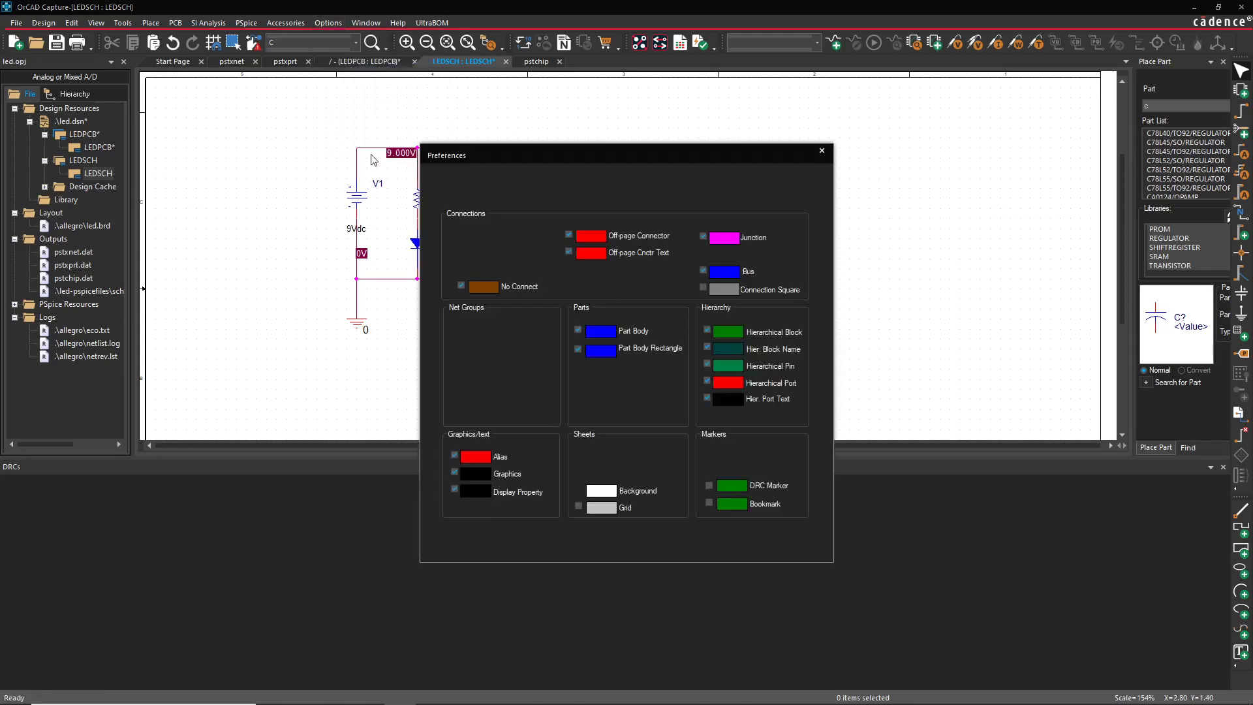
{"action": "left_click", "coordinate": [501, 176]}
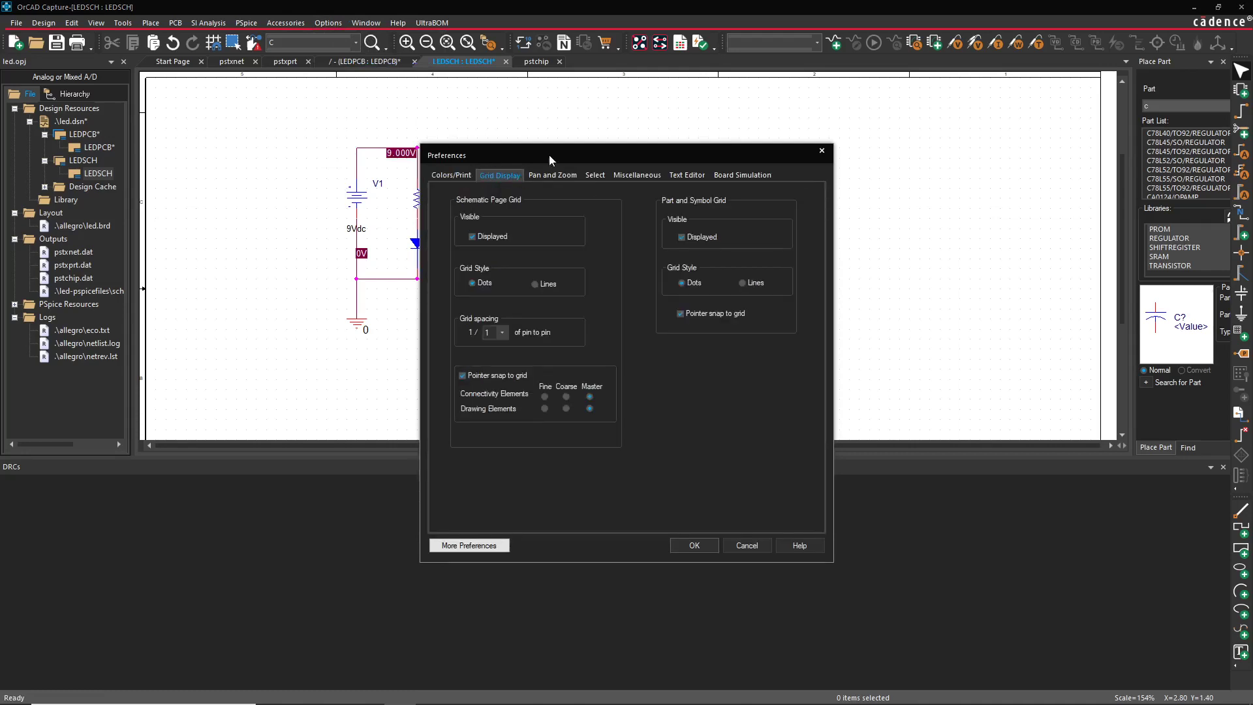
{"action": "left_click_drag", "start_coordinate": [550, 154], "coordinate": [498, 122]}
{"action": "left_click", "coordinate": [450, 300]}
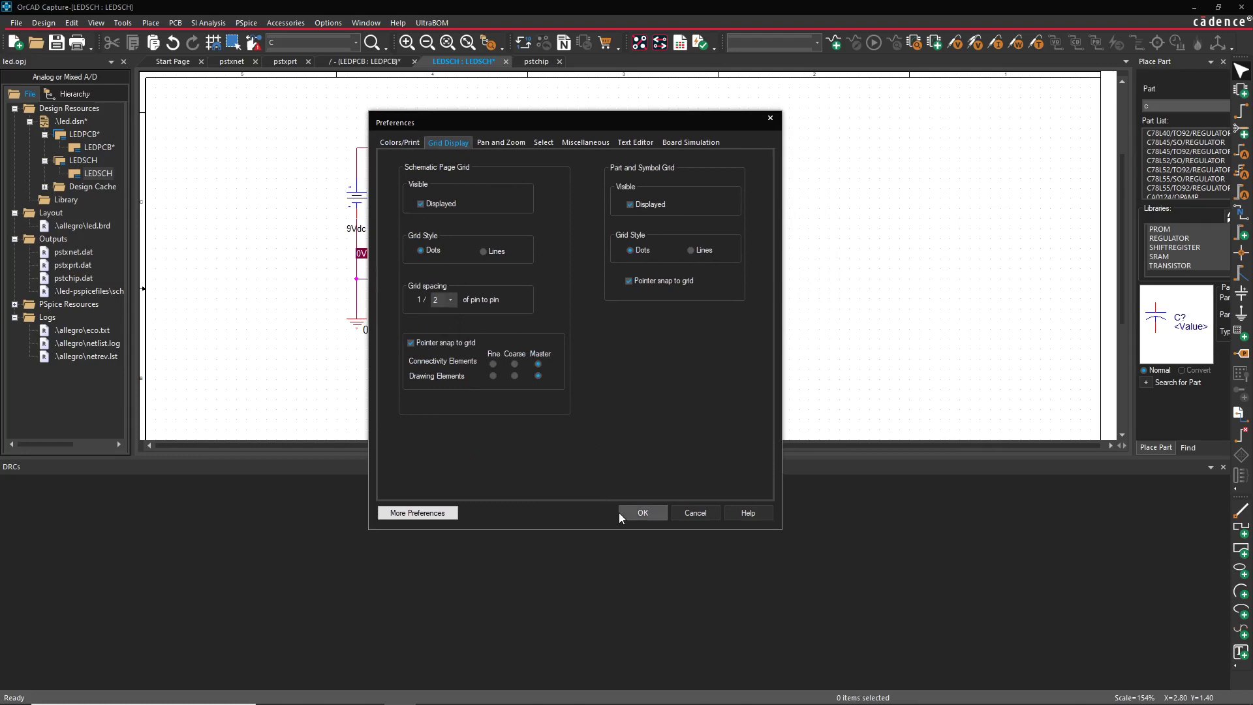
{"action": "left_click", "coordinate": [439, 336]}
{"action": "left_click", "coordinate": [449, 300]}
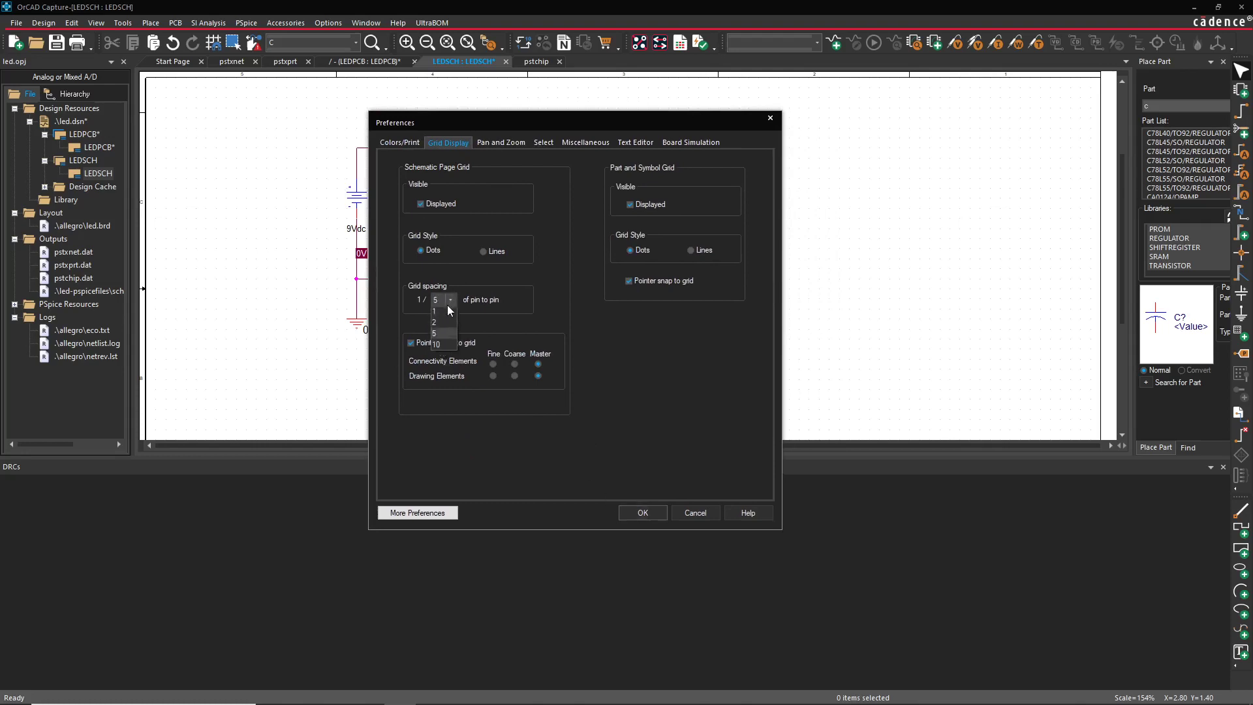
Close Preferences, zoom in, and shift capacitor C1 slightly to the left.
{"action": "left_click", "coordinate": [643, 513]}
{"action": "scroll", "coordinate": [541, 277], "scroll_direction": "up", "scroll_amount": 2, "text": "ctrl"}
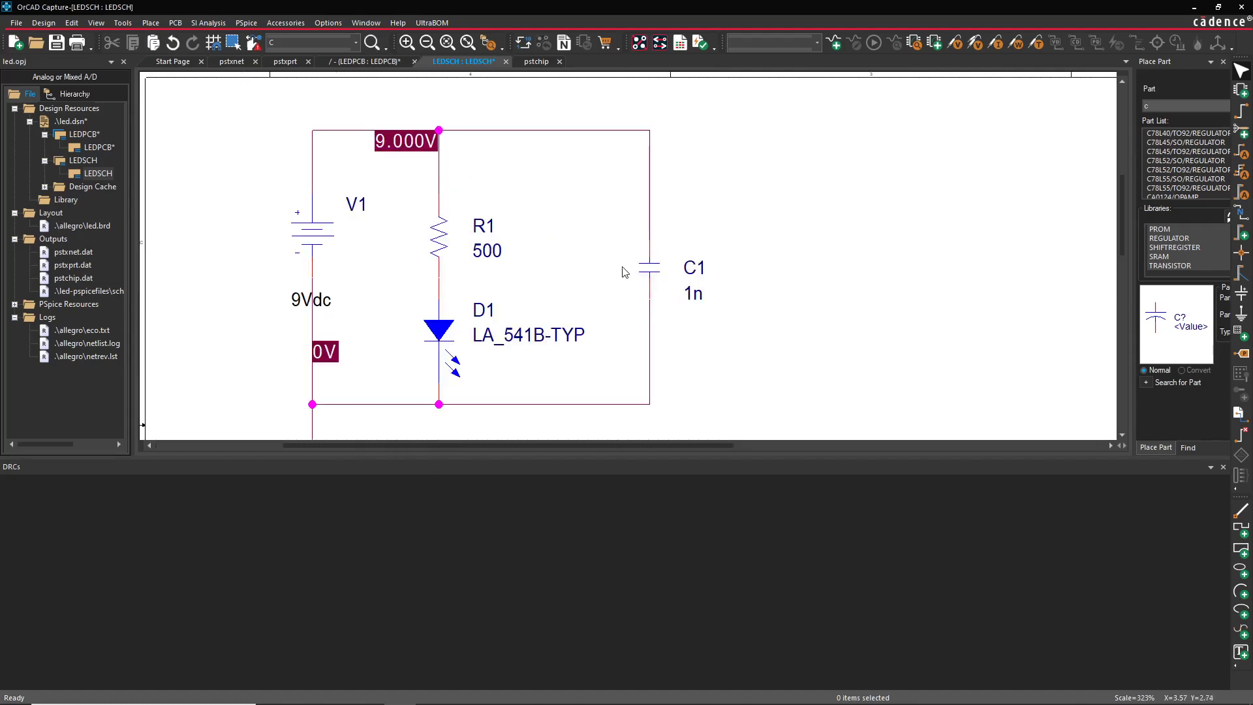
{"action": "left_click", "coordinate": [642, 274]}
{"action": "left_click_drag", "start_coordinate": [642, 274], "coordinate": [627, 274]}
{"action": "left_click", "coordinate": [702, 175]}
Check the Grid Reference settings in Schematic Page Properties, then close it.
{"action": "left_click", "coordinate": [329, 23]}
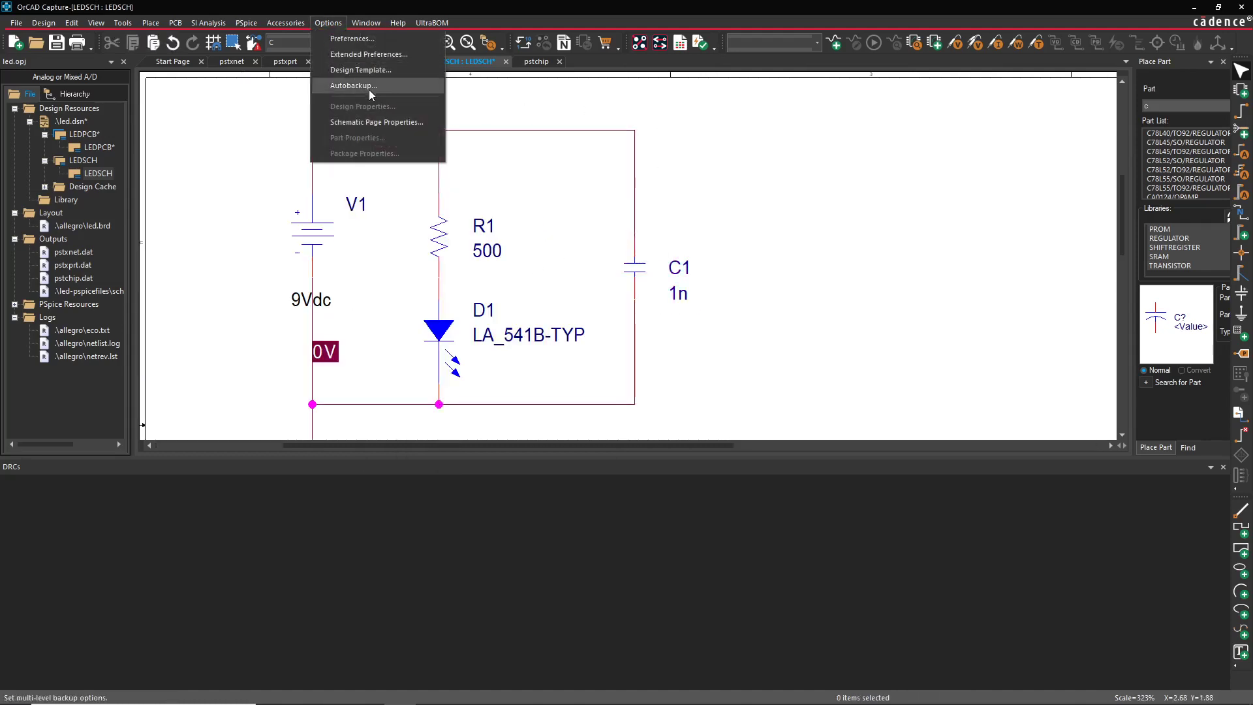
{"action": "left_click", "coordinate": [370, 122]}
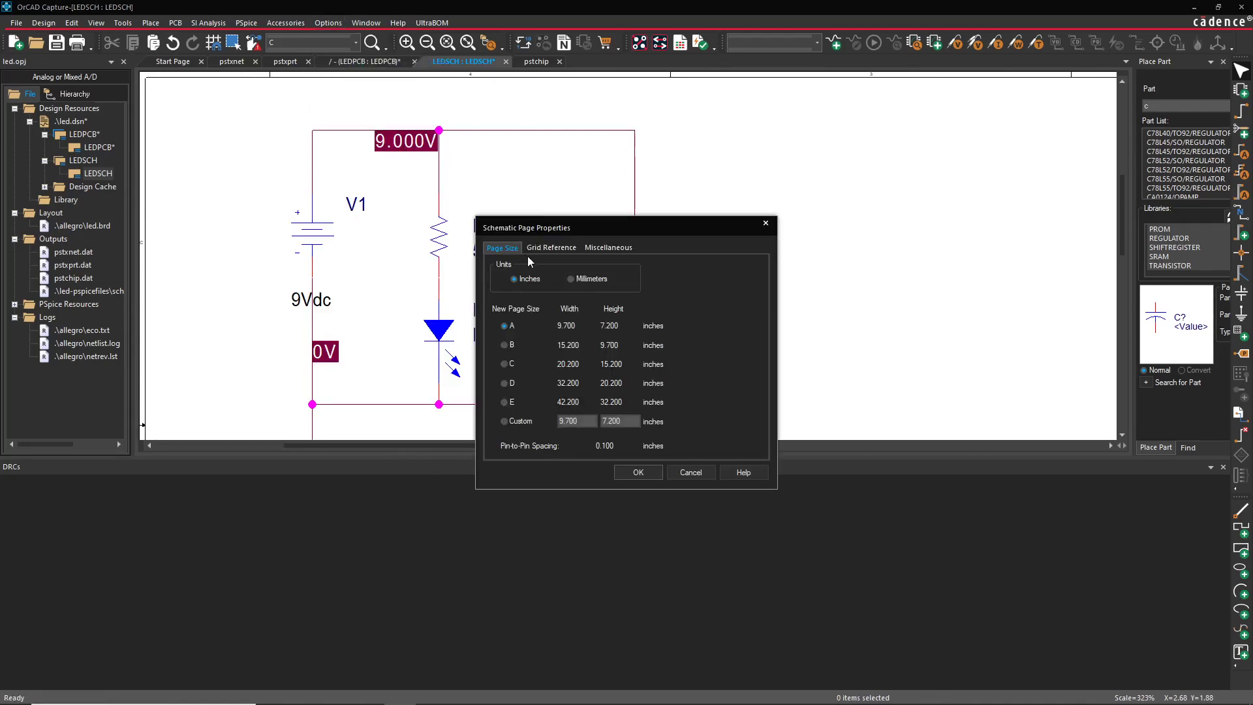
{"action": "left_click", "coordinate": [553, 247]}
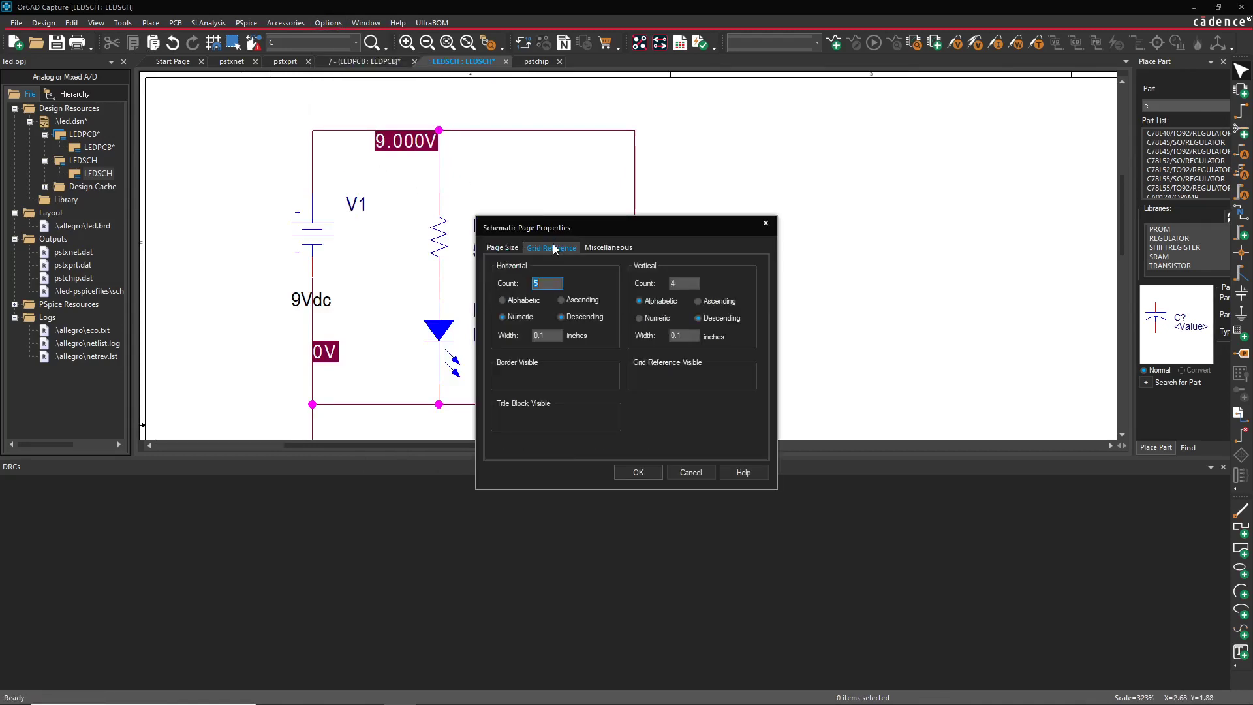
{"action": "left_click", "coordinate": [690, 471]}
Review the Preferences Grid Display spacing, leaving it at 1/1 of pin to pin.
{"action": "left_click", "coordinate": [329, 23]}
{"action": "left_click", "coordinate": [356, 34]}
{"action": "left_click", "coordinate": [500, 176]}
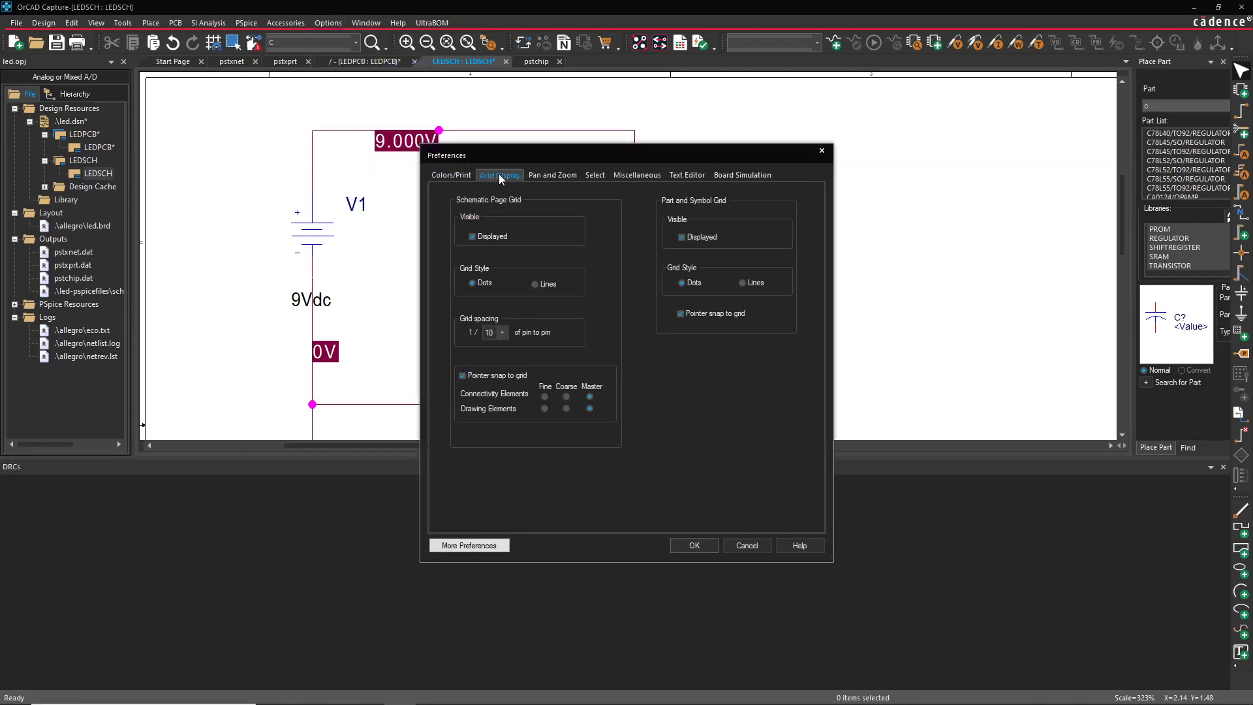
{"action": "left_click", "coordinate": [501, 333]}
{"action": "left_click", "coordinate": [710, 550]}
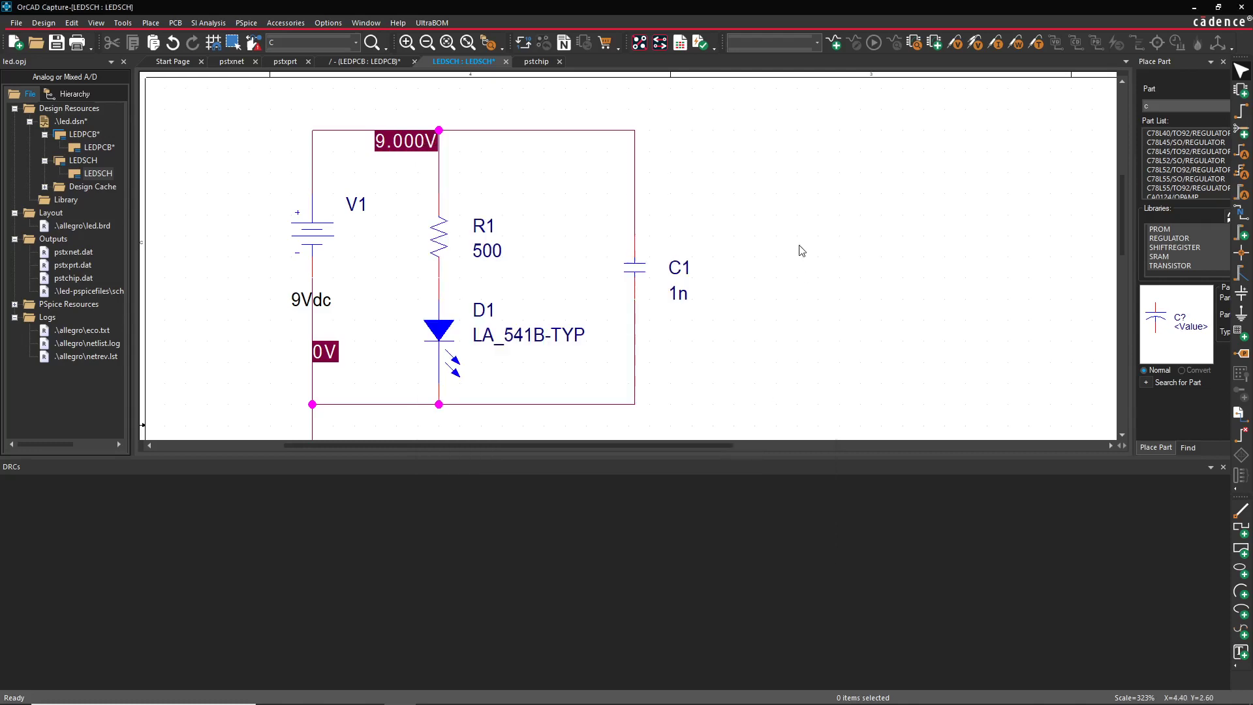
Zoom out and move the whole LED circuit up and left on the page.
{"action": "key", "text": "o"}
{"action": "key", "text": "o"}
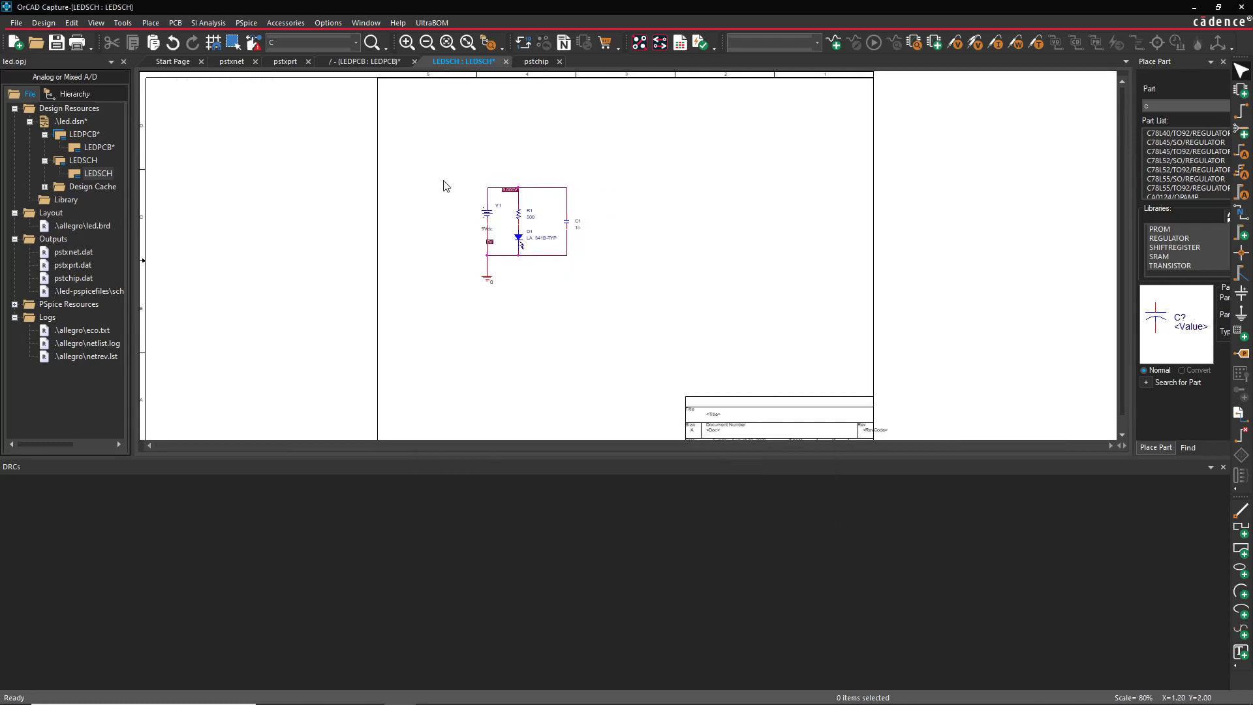
{"action": "left_click_drag", "start_coordinate": [449, 180], "coordinate": [626, 327]}
{"action": "left_click_drag", "start_coordinate": [518, 216], "coordinate": [517, 188]}
{"action": "left_click", "coordinate": [500, 144]}
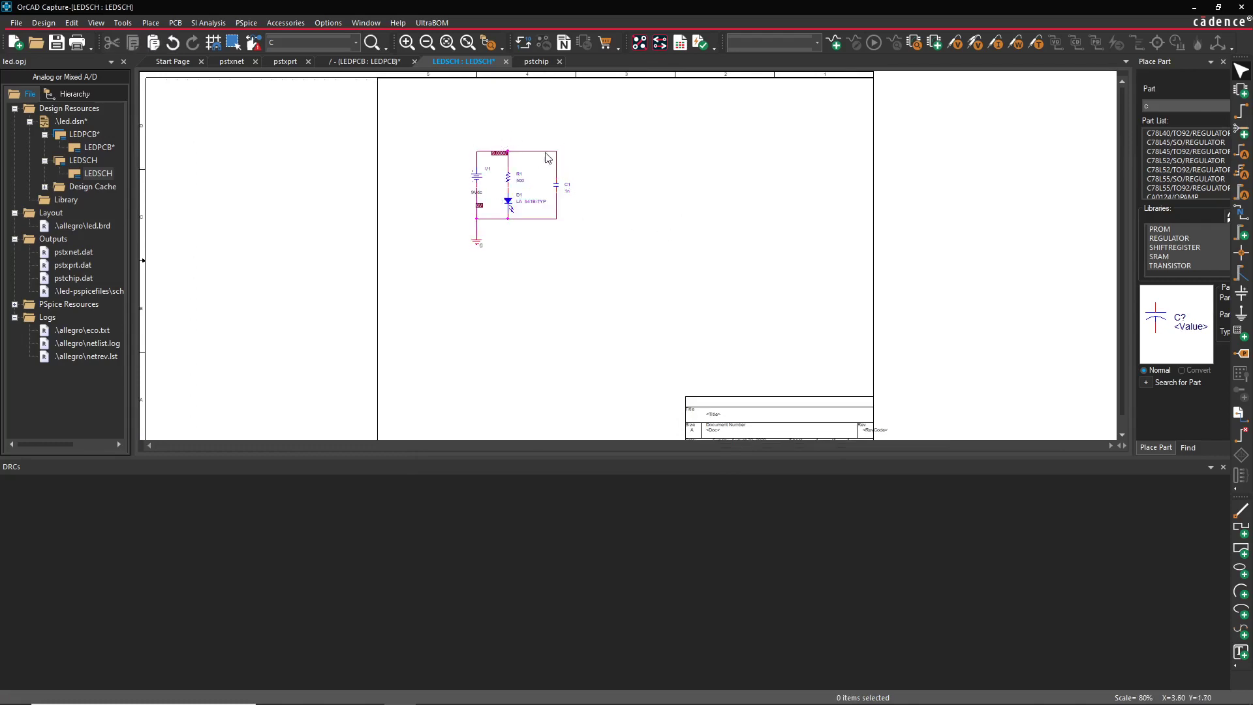
Zoom in on C1 and delete the wire above its top pin.
{"action": "left_click_drag", "start_coordinate": [501, 119], "coordinate": [588, 301]}
{"action": "left_click_drag", "start_coordinate": [473, 109], "coordinate": [575, 332]}
{"action": "mouse_move", "coordinate": [587, 226]}
{"action": "left_mouse_down"}
{"action": "mouse_move", "coordinate": [659, 242]}
{"action": "mouse_move", "coordinate": [597, 231]}
{"action": "mouse_move", "coordinate": [604, 220]}
{"action": "left_mouse_up"}
{"action": "key", "text": "Escape"}
{"action": "scroll", "coordinate": [610, 319], "scroll_direction": "up", "scroll_amount": 5, "text": "ctrl"}
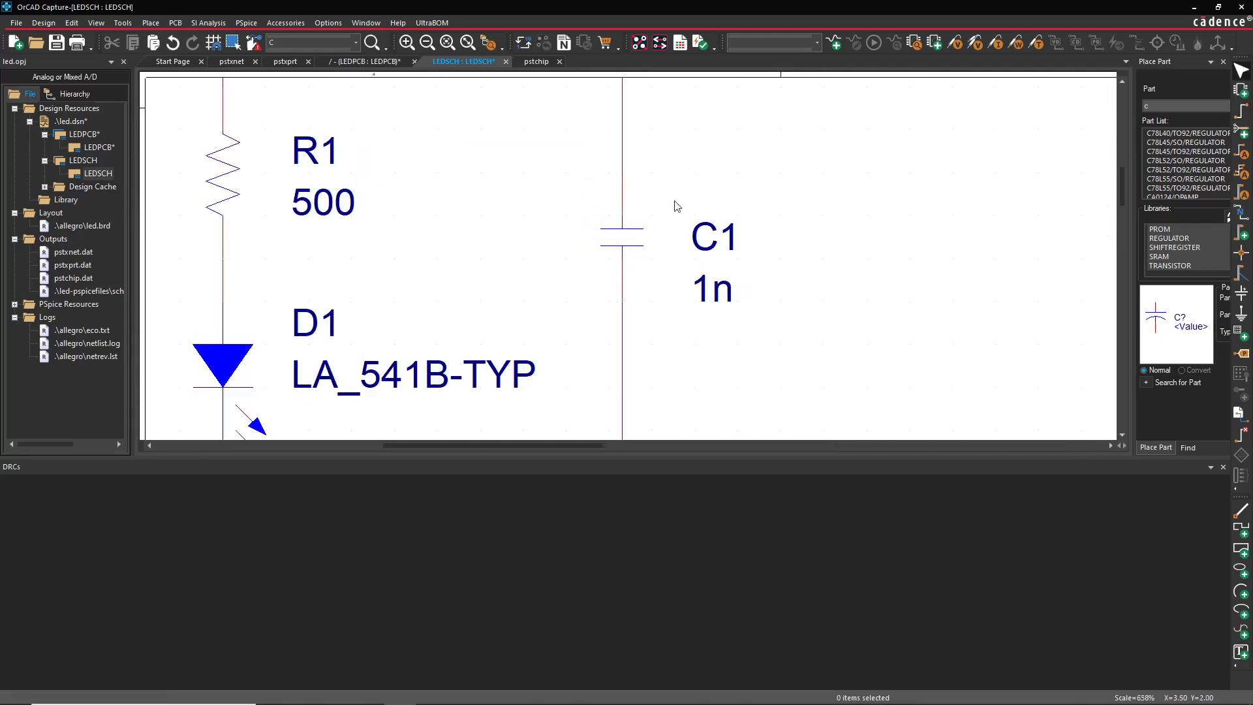
{"action": "left_click_drag", "start_coordinate": [621, 172], "coordinate": [814, 229]}
{"action": "key", "text": "Escape"}
{"action": "left_click", "coordinate": [645, 173]}
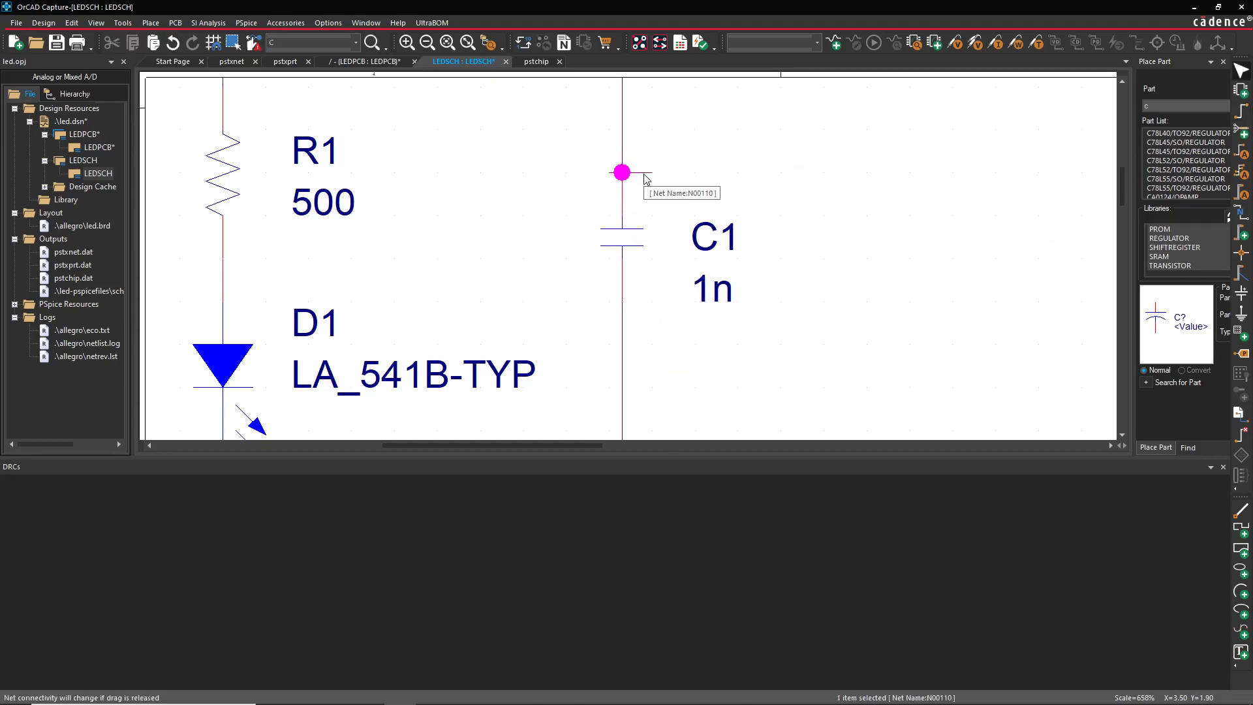
{"action": "left_click", "coordinate": [630, 174]}
{"action": "key", "text": "Delete"}
{"action": "scroll", "coordinate": [675, 178], "scroll_direction": "down", "scroll_amount": 2, "text": "ctrl"}
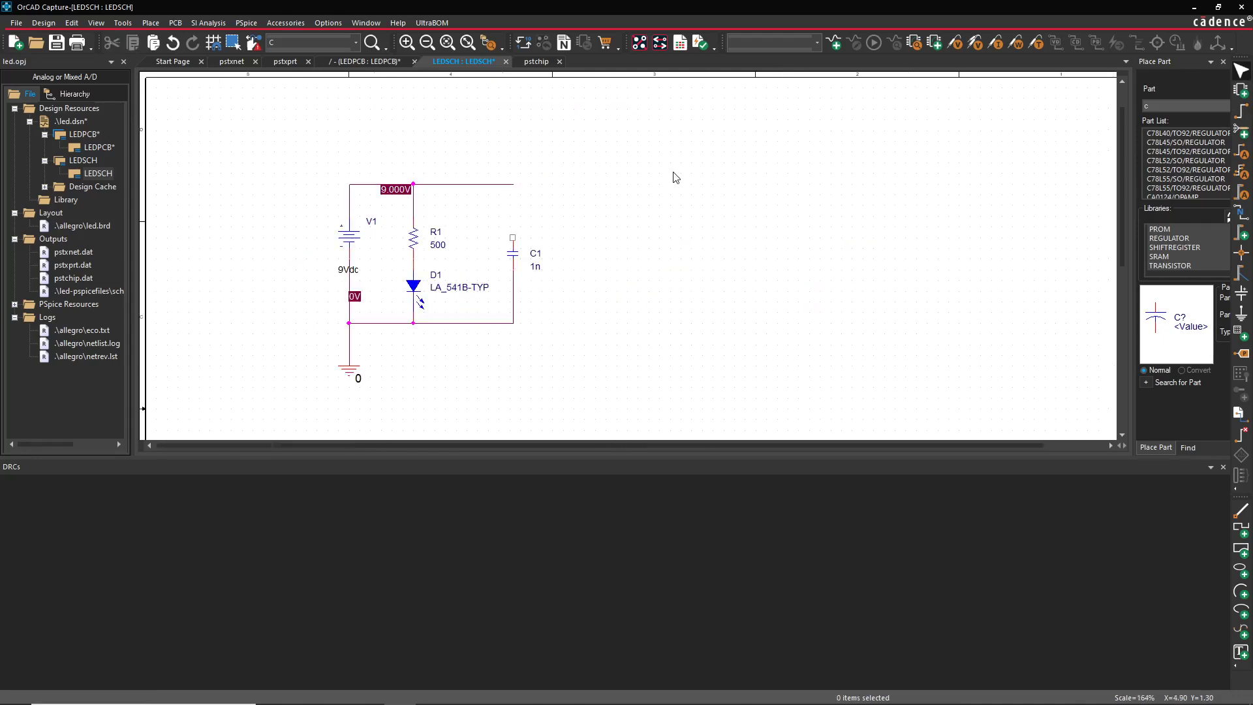
Change the Preferences Grid Display spacing from 1/1 to 1/10 of pin to pin.
{"action": "left_click", "coordinate": [327, 25]}
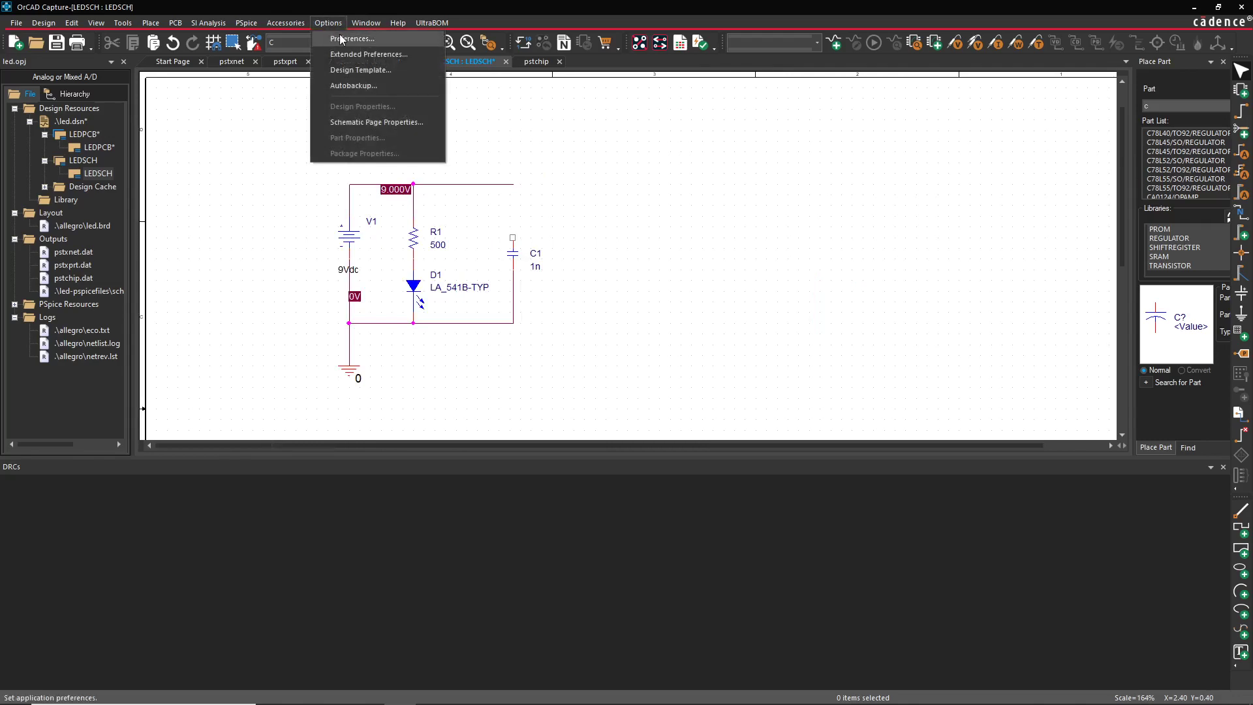
{"action": "left_click", "coordinate": [342, 41]}
{"action": "left_click", "coordinate": [501, 175]}
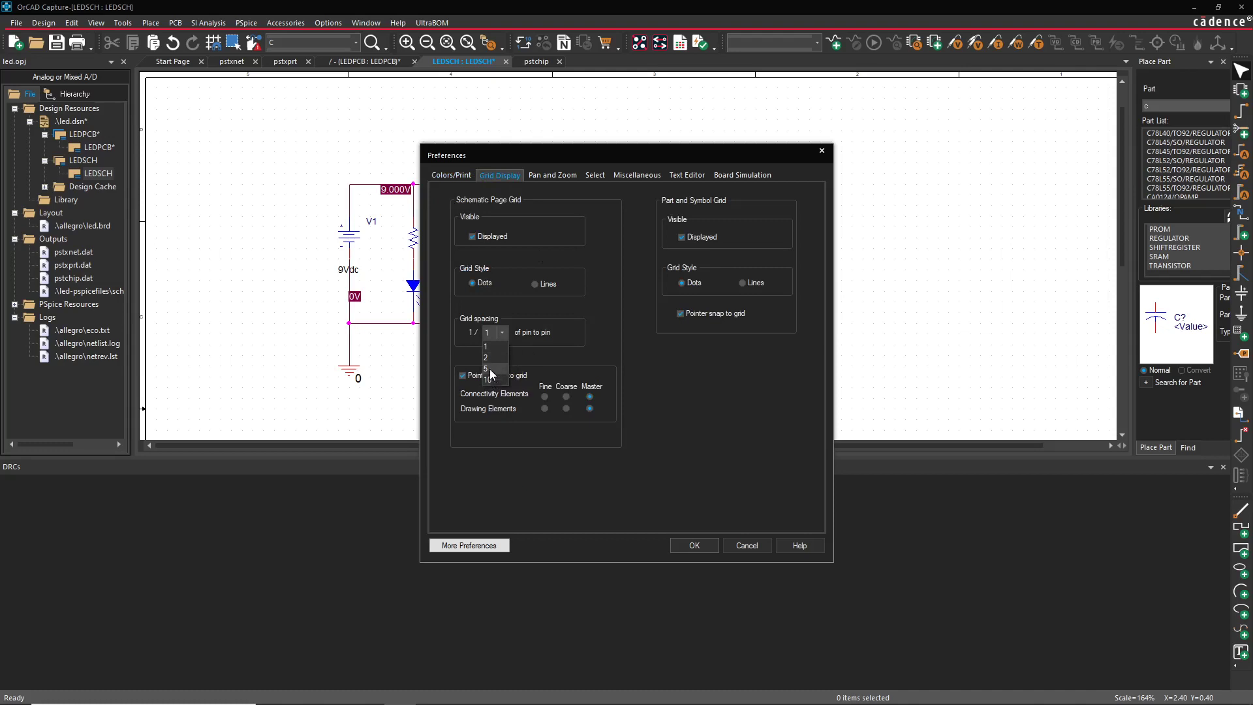
{"action": "left_click", "coordinate": [493, 380]}
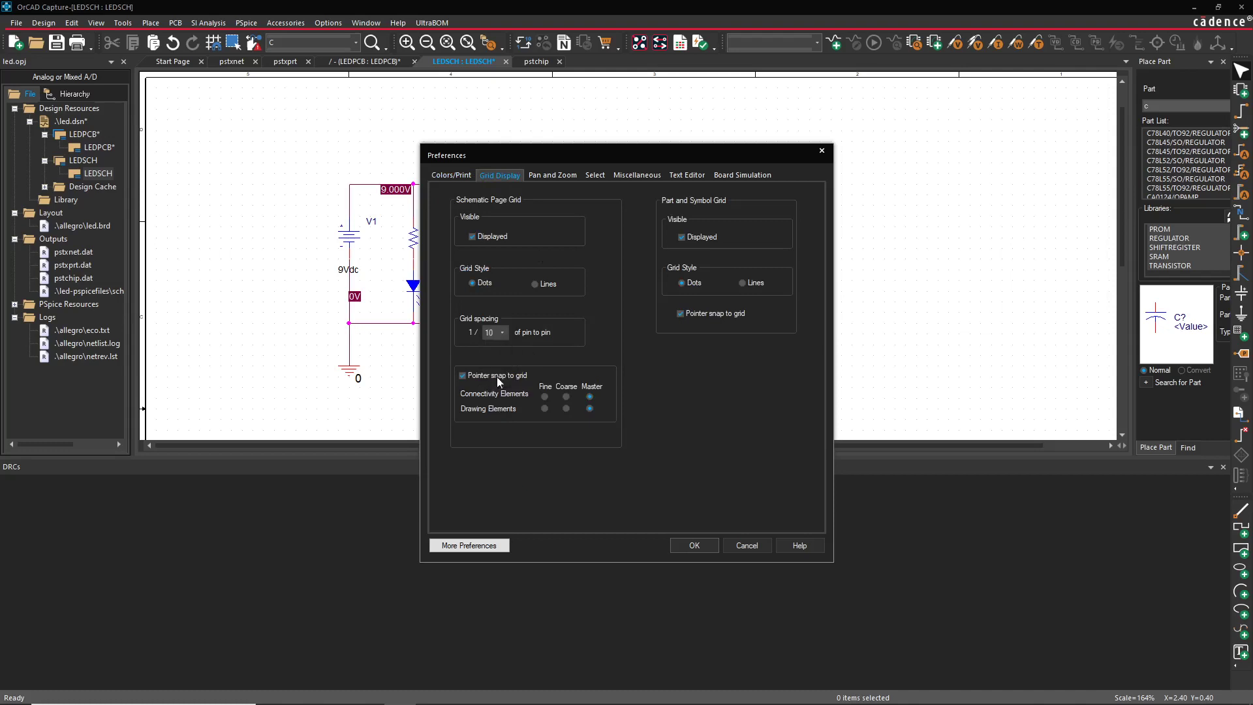
Apply the grid setting and draw a wire from C1's top pin up to the top wire.
{"action": "left_click", "coordinate": [694, 545]}
{"action": "scroll", "coordinate": [563, 305], "scroll_direction": "up", "scroll_amount": 2, "text": "ctrl"}
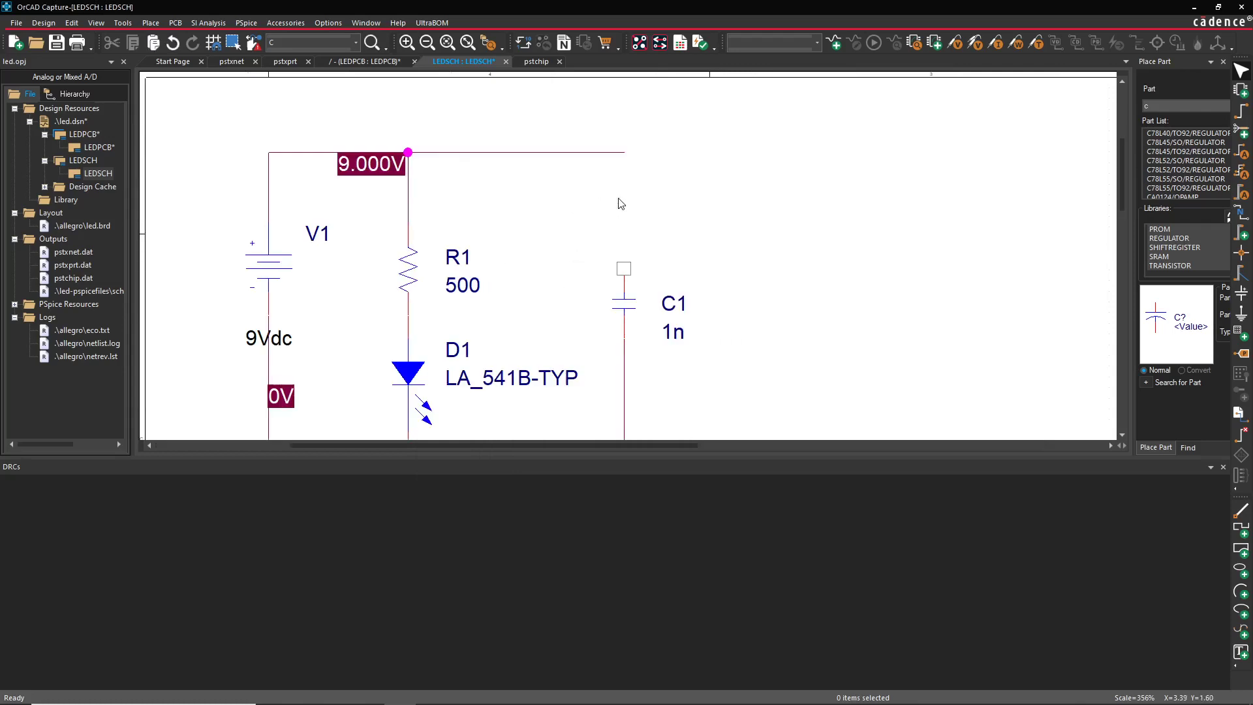
{"action": "key", "text": "w"}
{"action": "scroll", "coordinate": [657, 196], "scroll_direction": "up", "scroll_amount": 2, "text": "ctrl"}
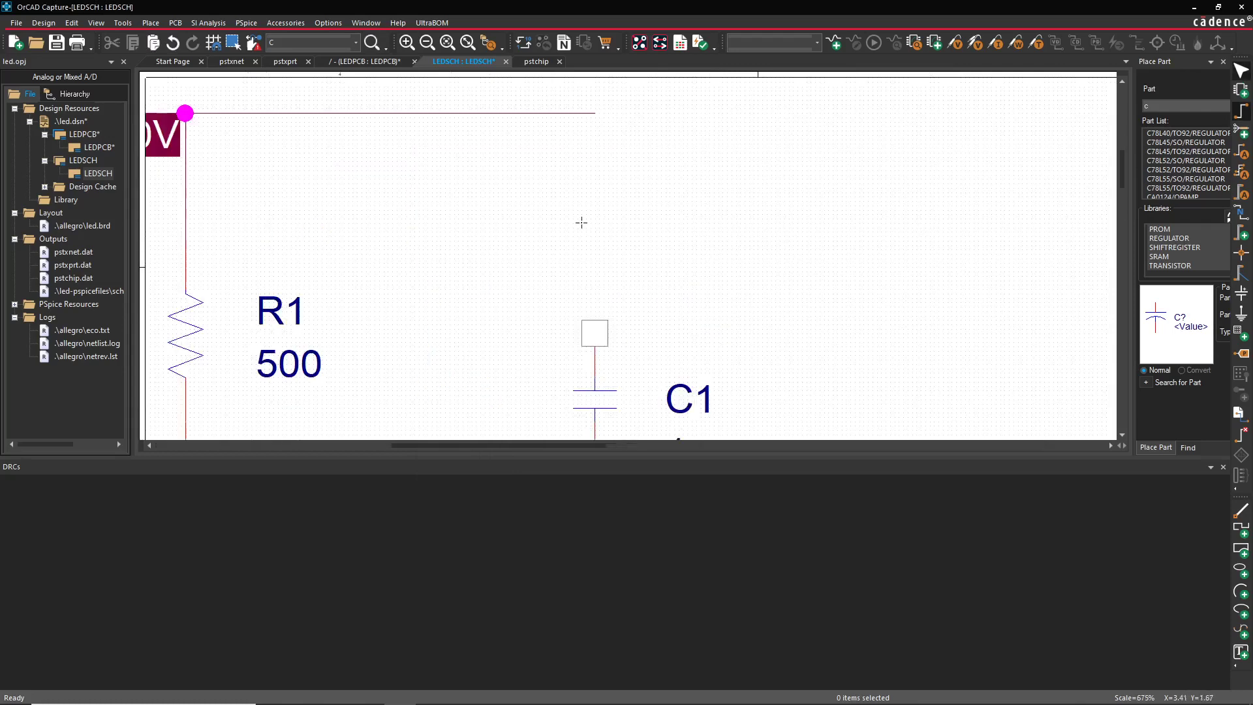
{"action": "left_click", "coordinate": [594, 324]}
{"action": "left_click", "coordinate": [595, 112]}
{"action": "key", "text": "Escape"}
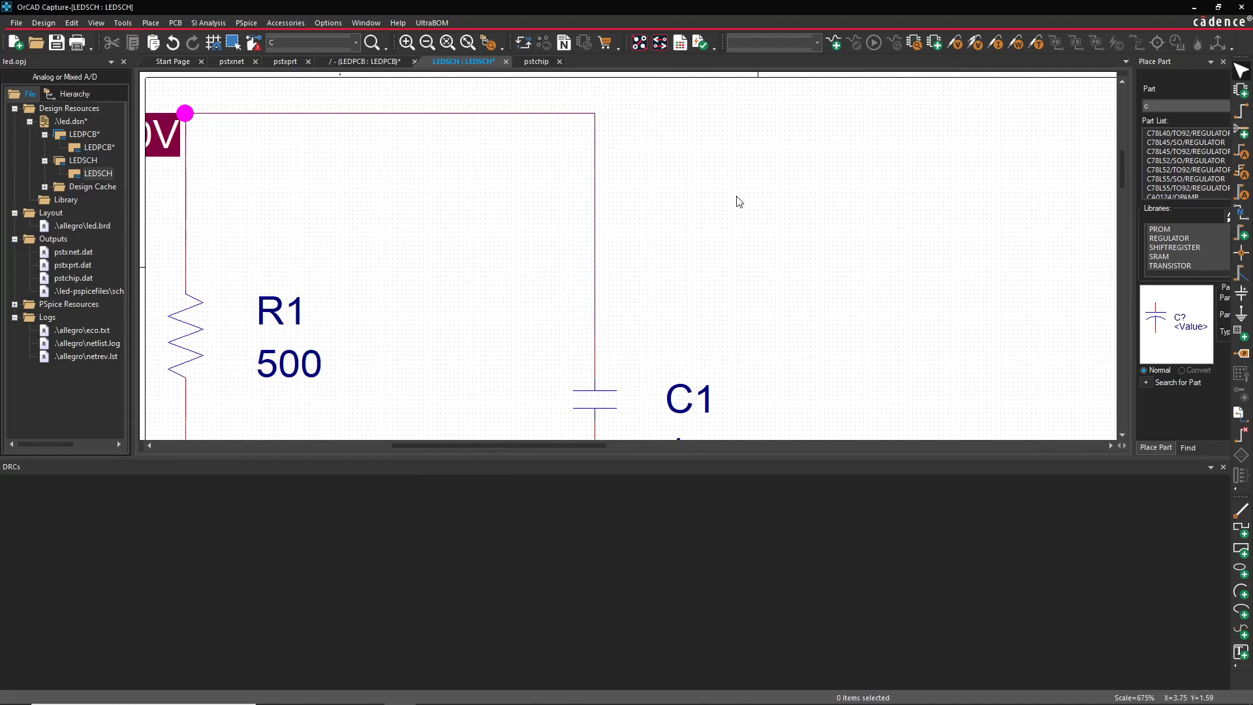
Dismiss the canvas context menu and zoom out to frame the whole LED circuit.
{"action": "right_click", "coordinate": [685, 226]}
{"action": "key", "text": "Escape"}
{"action": "scroll", "coordinate": [494, 209], "scroll_direction": "down", "scroll_amount": 1, "text": "ctrl"}
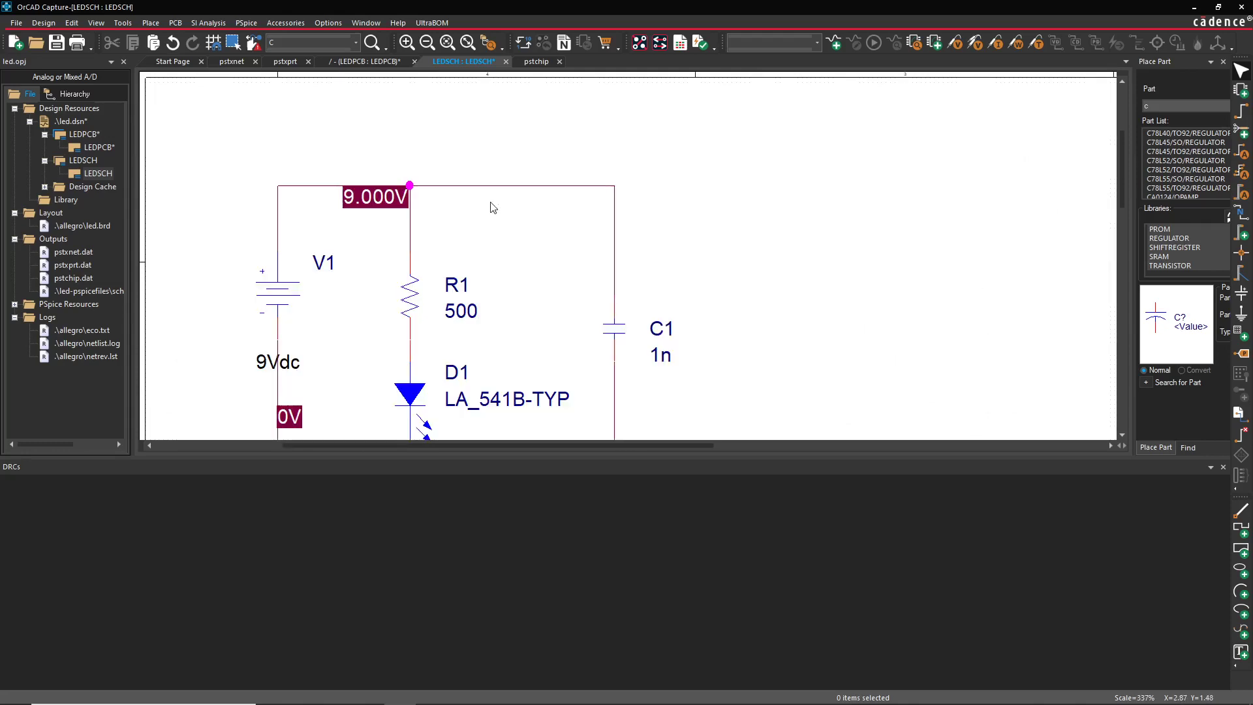
{"action": "scroll", "coordinate": [735, 239], "scroll_direction": "down", "scroll_amount": 2}
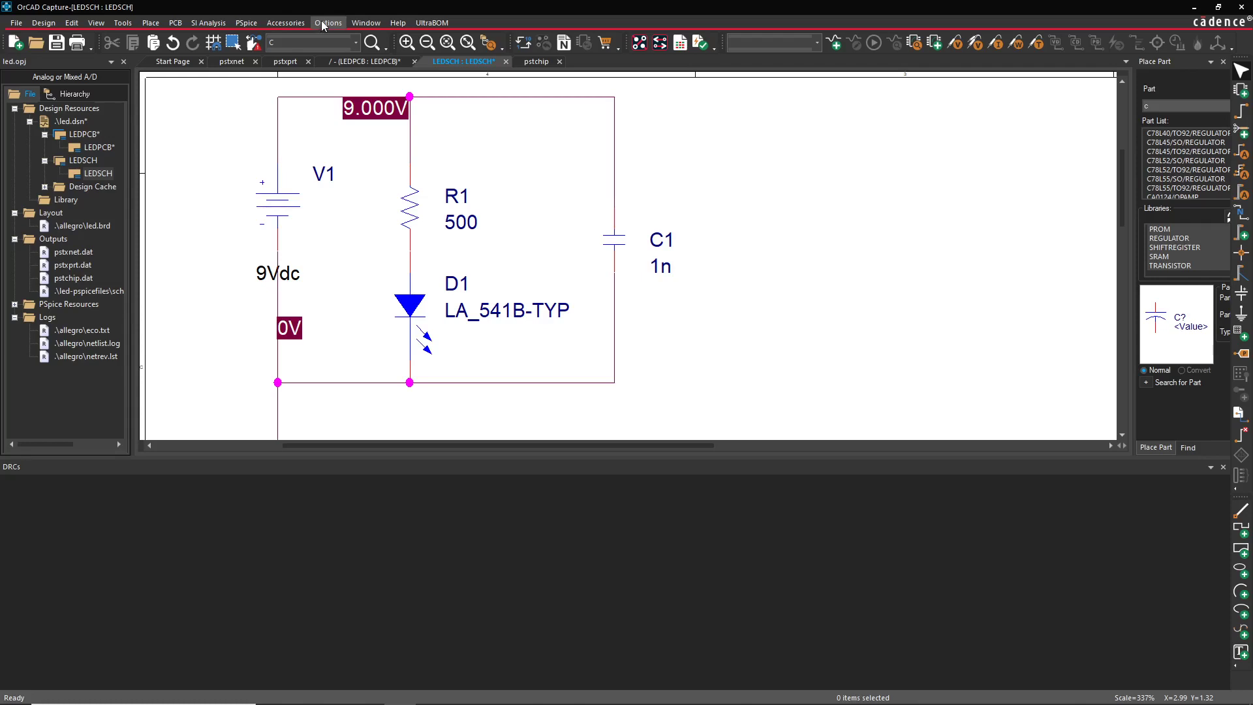
{"action": "left_click", "coordinate": [322, 25]}
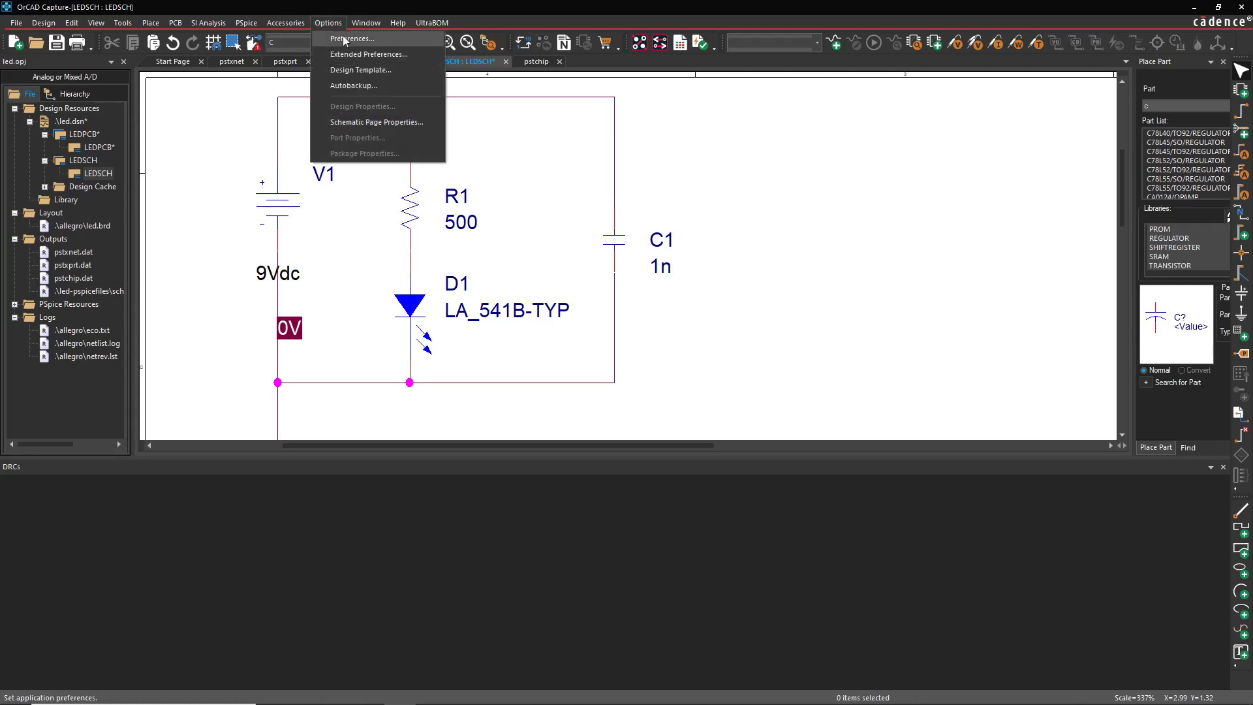
{"action": "left_click", "coordinate": [342, 41]}
{"action": "left_click", "coordinate": [499, 176]}
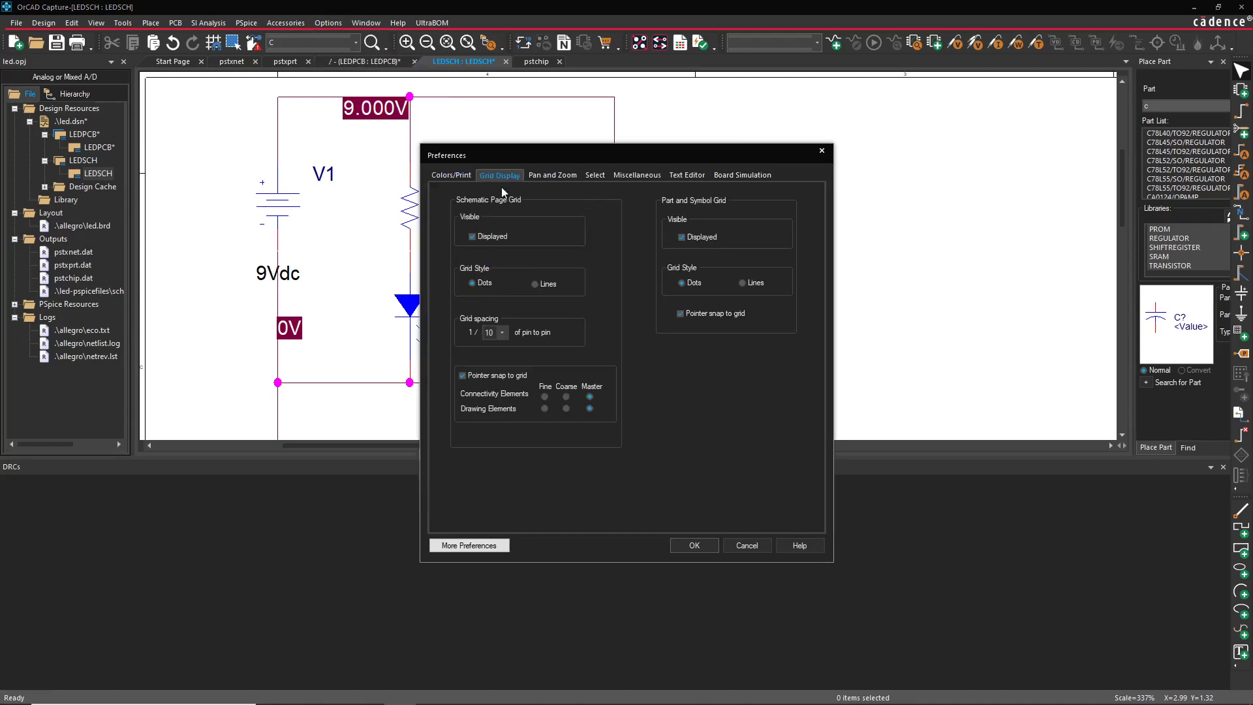
{"action": "left_click", "coordinate": [503, 330]}
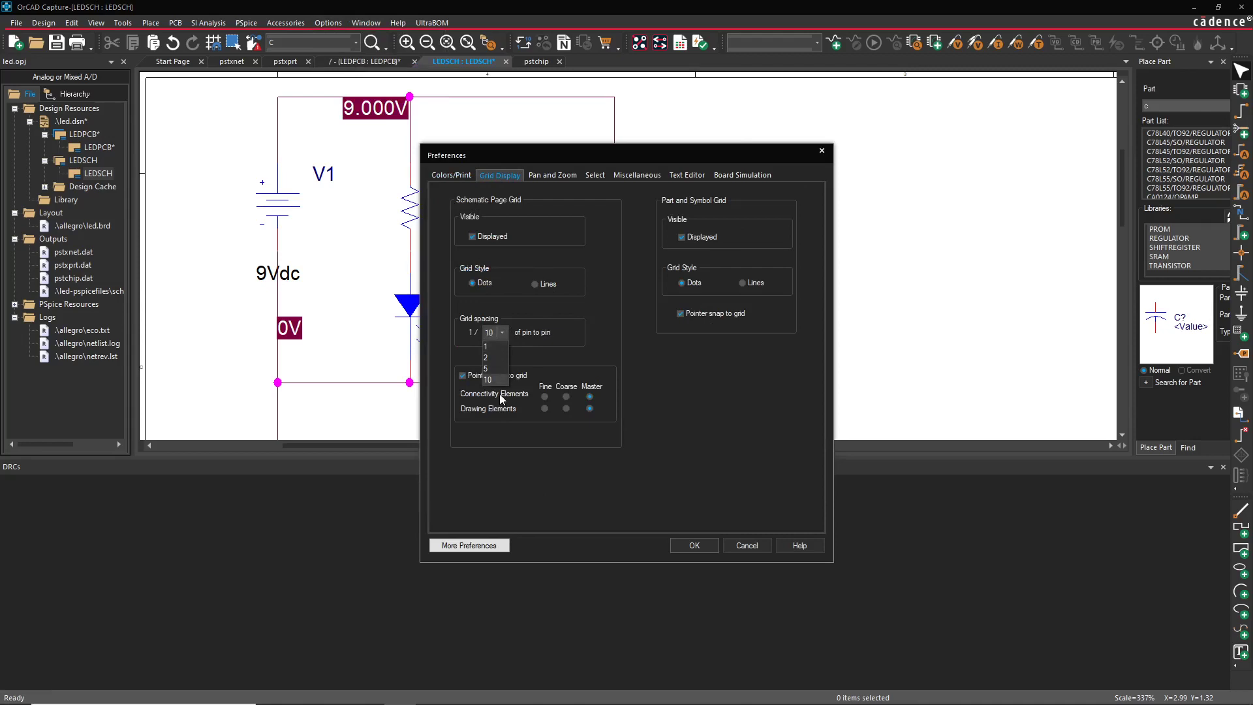
Move capacitor C1 right and up onto the circuit's right-hand wire.
{"action": "left_click", "coordinate": [693, 545]}
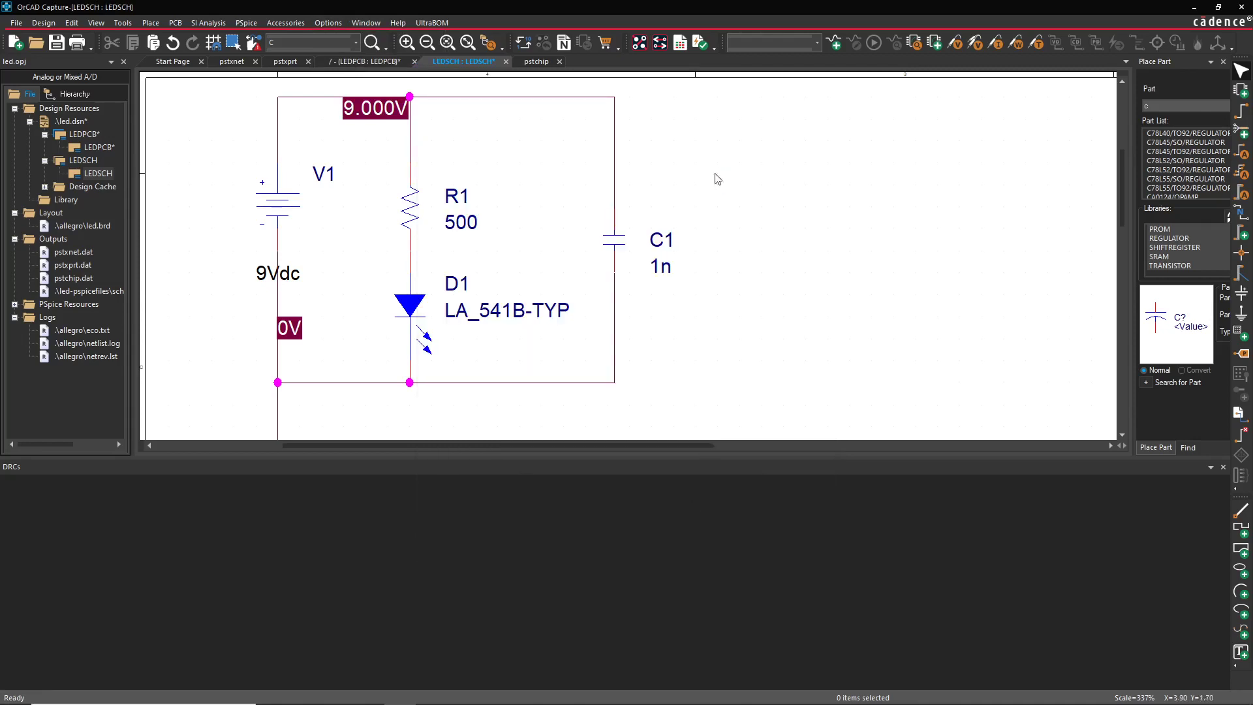
{"action": "left_click_drag", "start_coordinate": [651, 243], "coordinate": [668, 248]}
{"action": "left_click", "coordinate": [786, 189]}
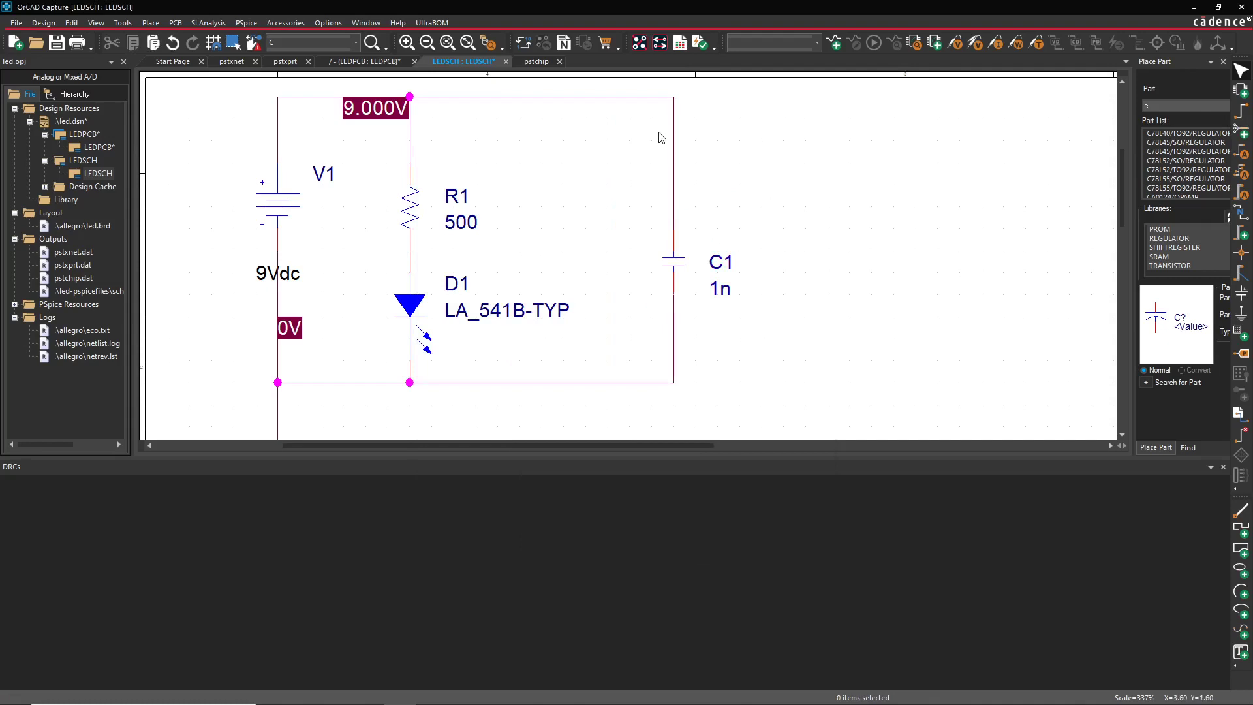
{"action": "left_click_drag", "start_coordinate": [680, 265], "coordinate": [685, 221]}
{"action": "left_click", "coordinate": [813, 192]}
{"action": "scroll", "coordinate": [724, 350], "scroll_direction": "up", "scroll_amount": 1, "text": "ctrl"}
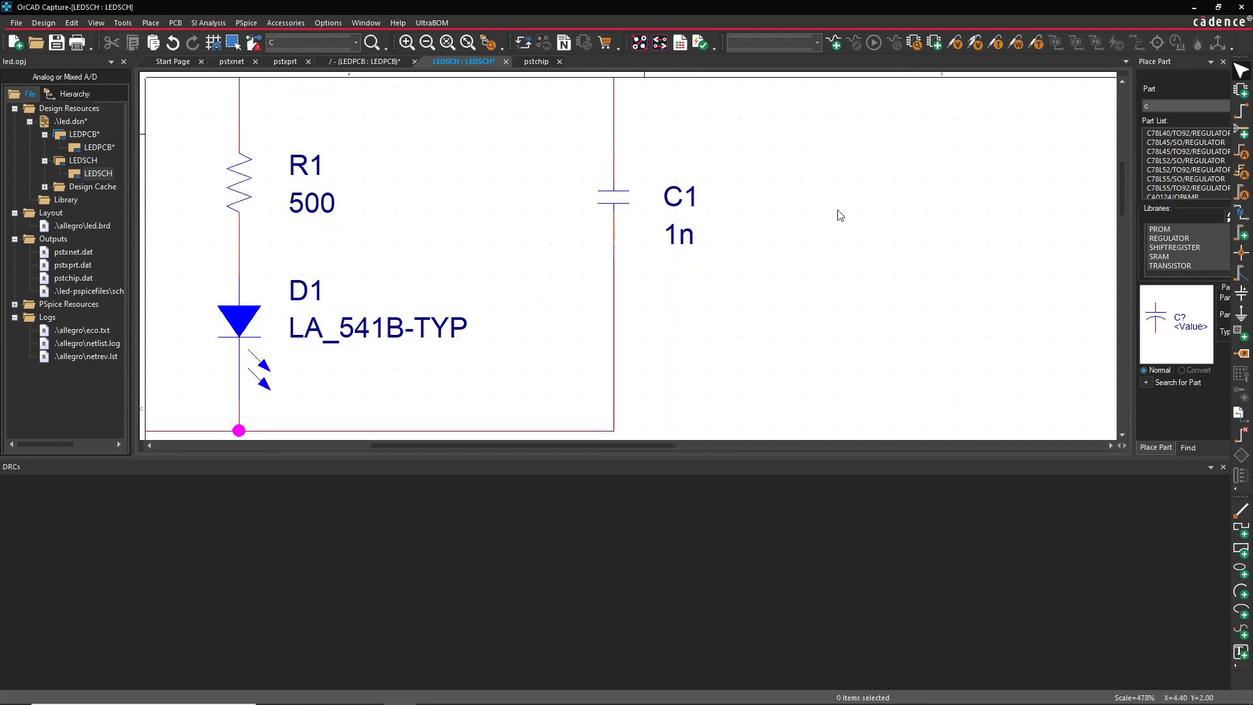
{"action": "scroll", "coordinate": [773, 228], "scroll_direction": "down", "scroll_amount": 3, "text": "ctrl"}
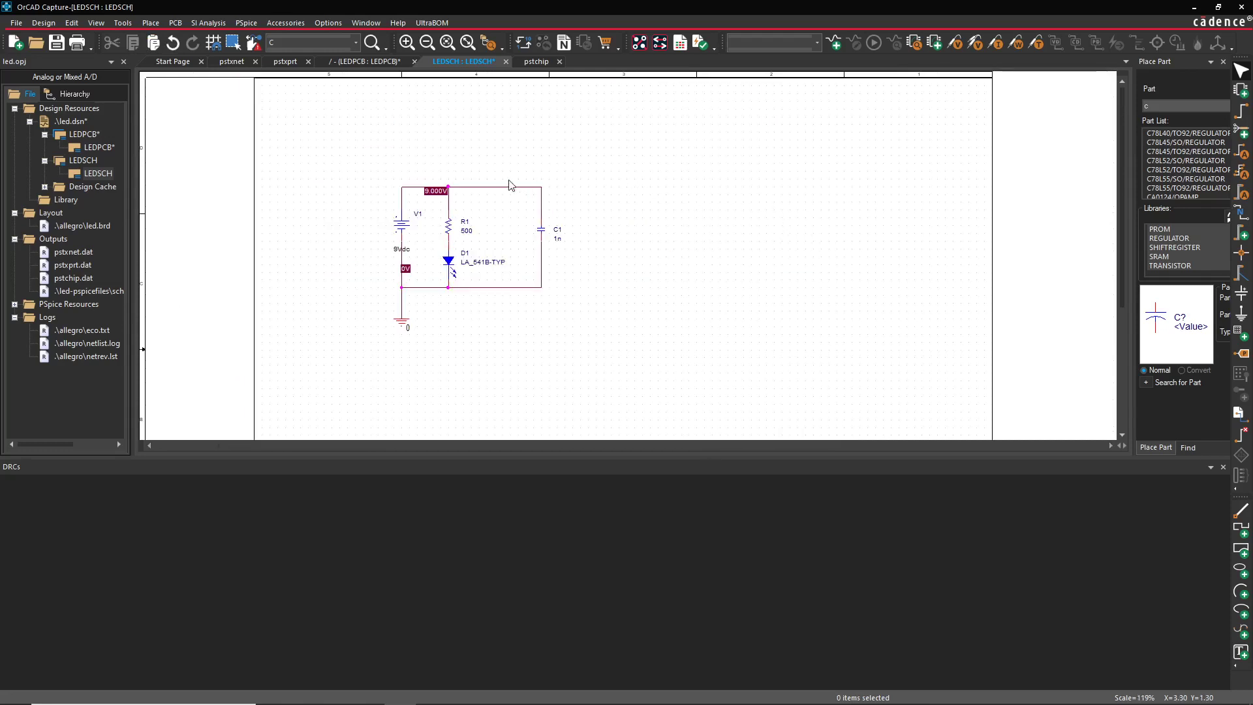
Start and cancel a wire from C1, then save the schematic.
{"action": "key", "text": "w"}
{"action": "left_click", "coordinate": [541, 217]}
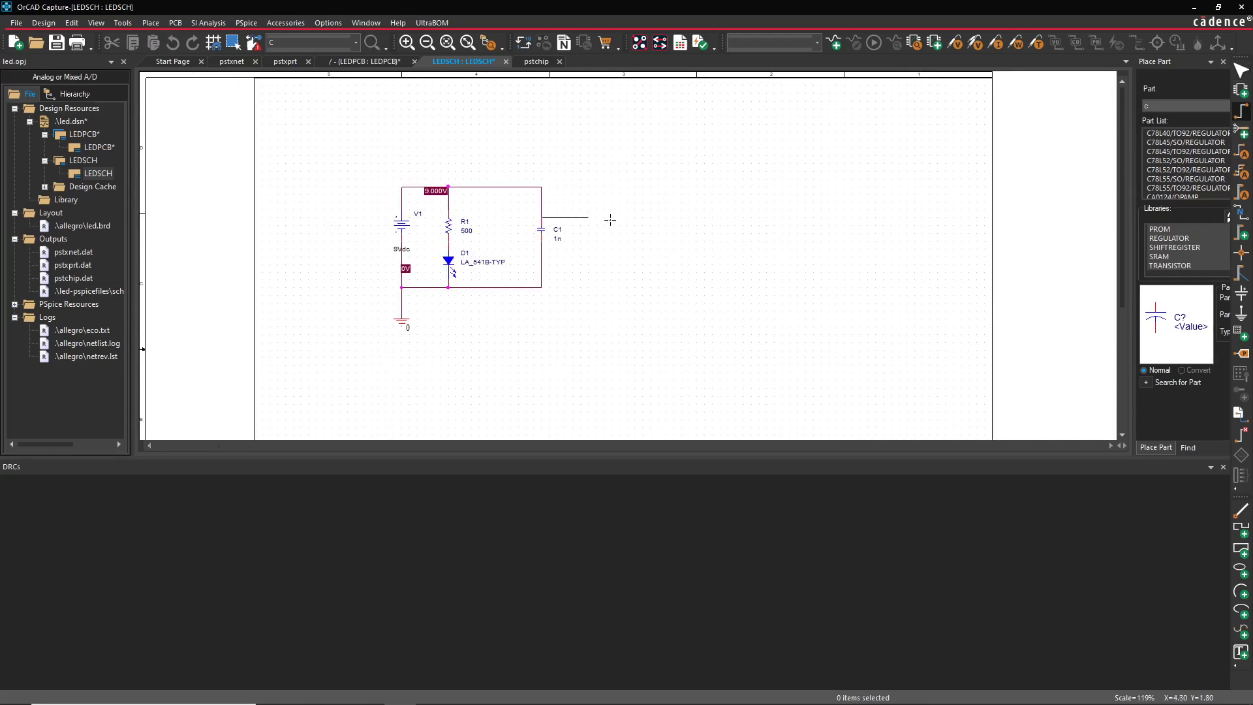
{"action": "key", "text": "Escape"}
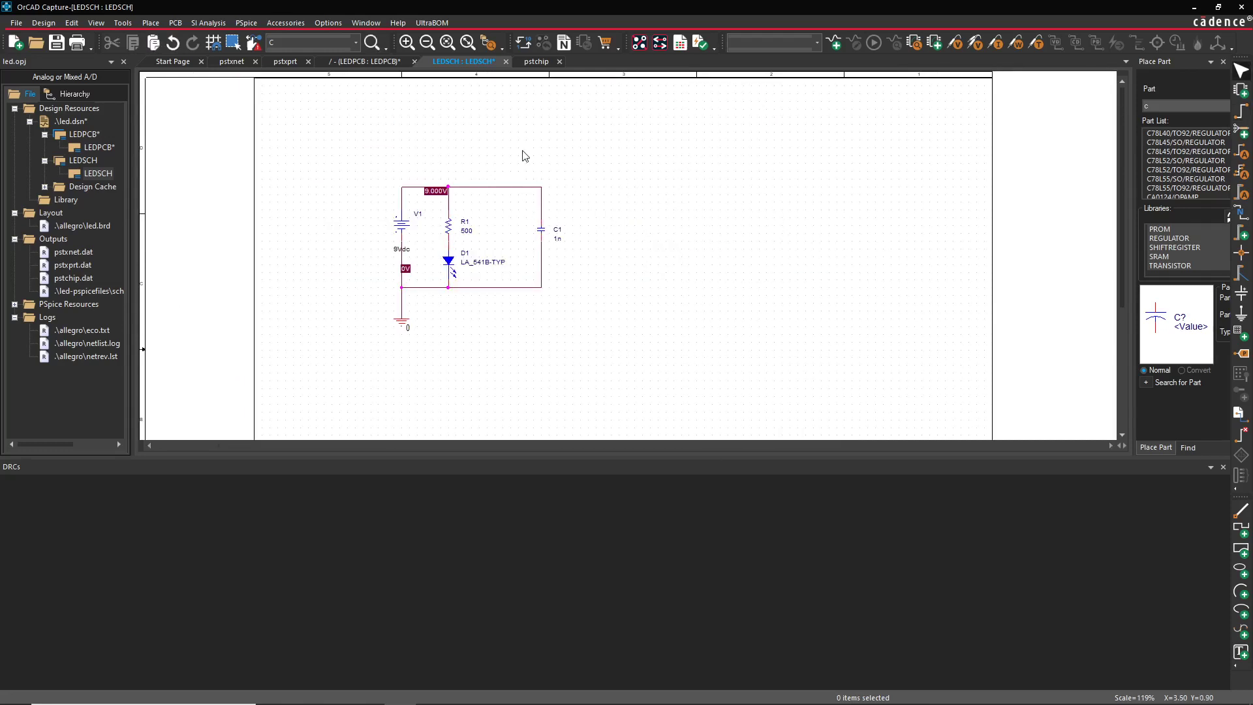
{"action": "left_click", "coordinate": [56, 42]}
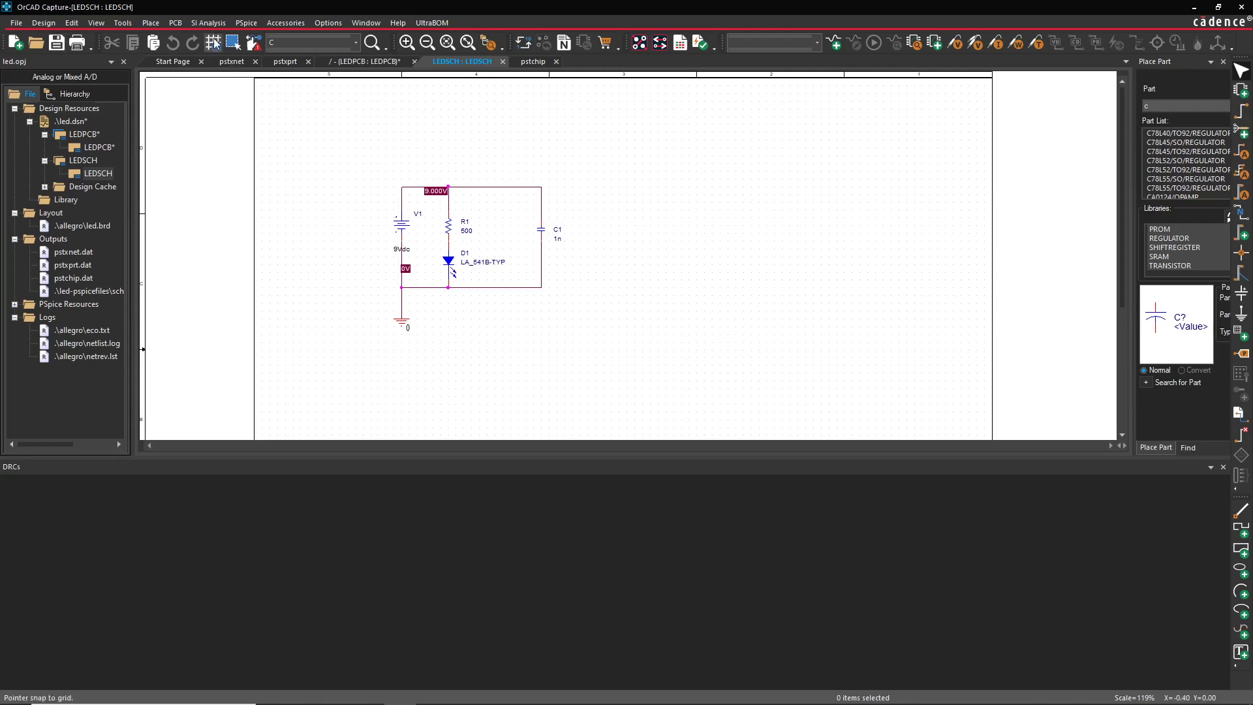
Search Place Part for CCL-CRS10/SM, start placing it, and turn off Snap To Grid.
{"action": "left_click", "coordinate": [1208, 104]}
{"action": "type", "text": "cL-CRS10/SM"}
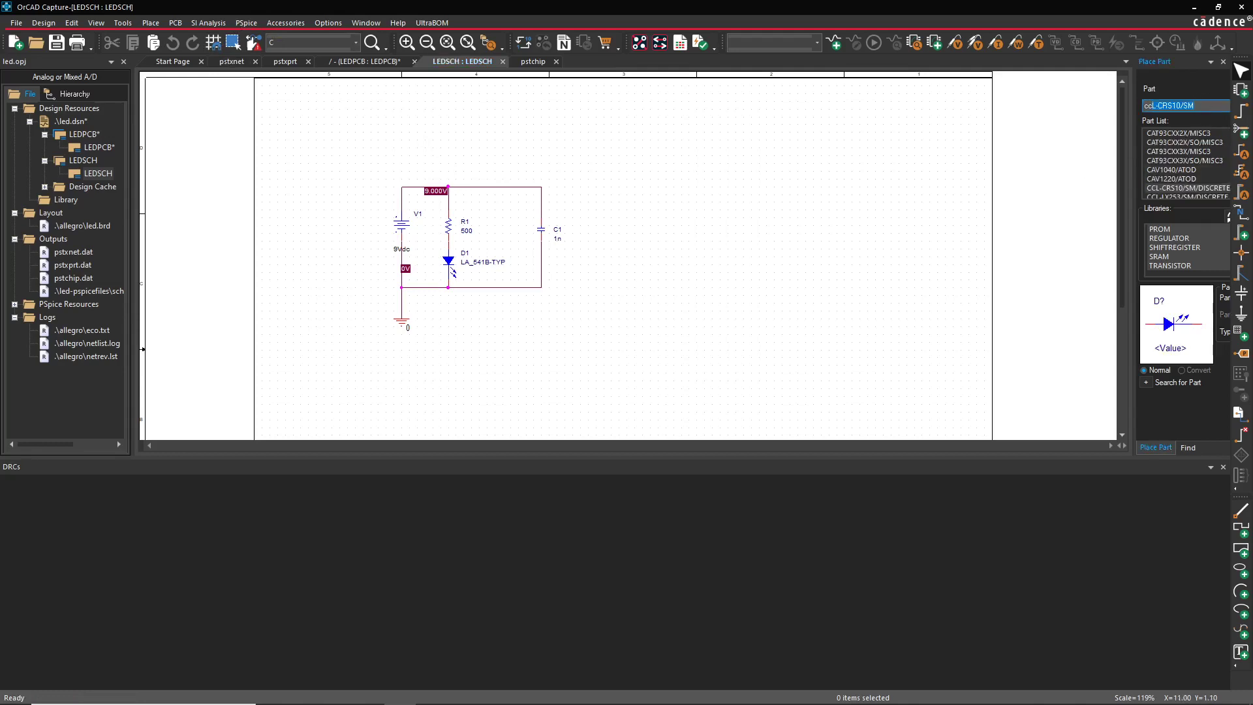
{"action": "key", "text": "Return"}
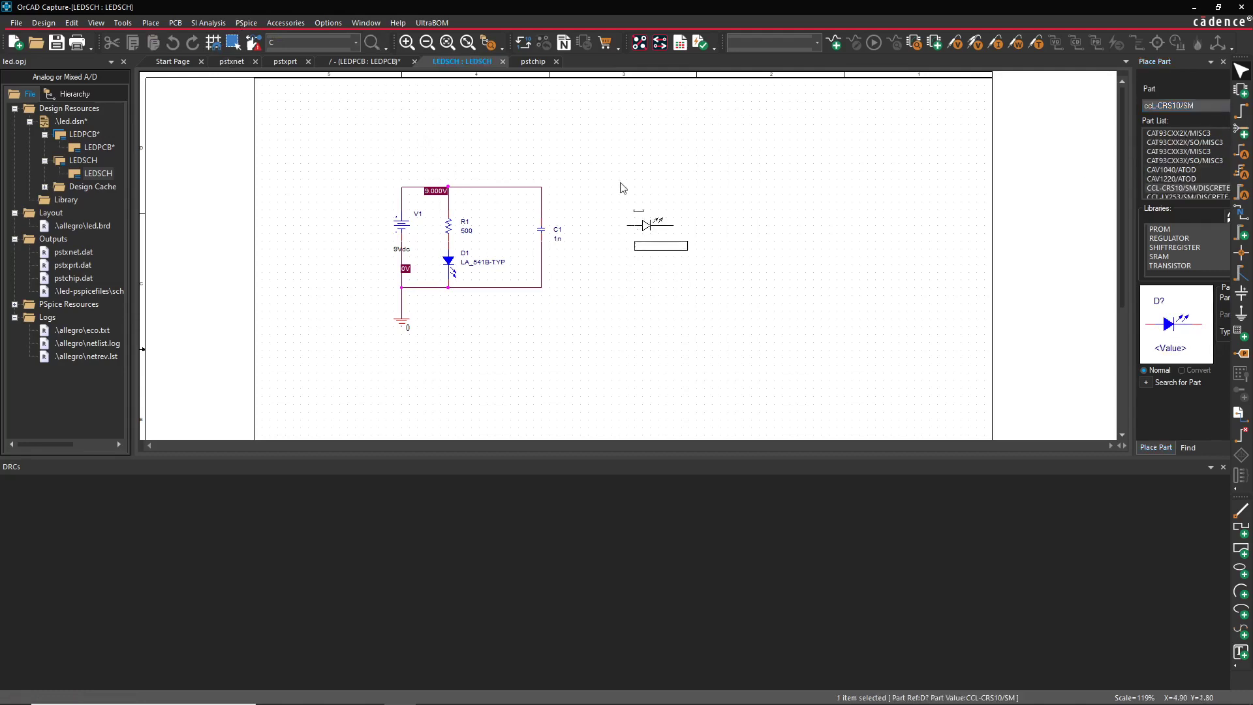
{"action": "left_click", "coordinate": [215, 44]}
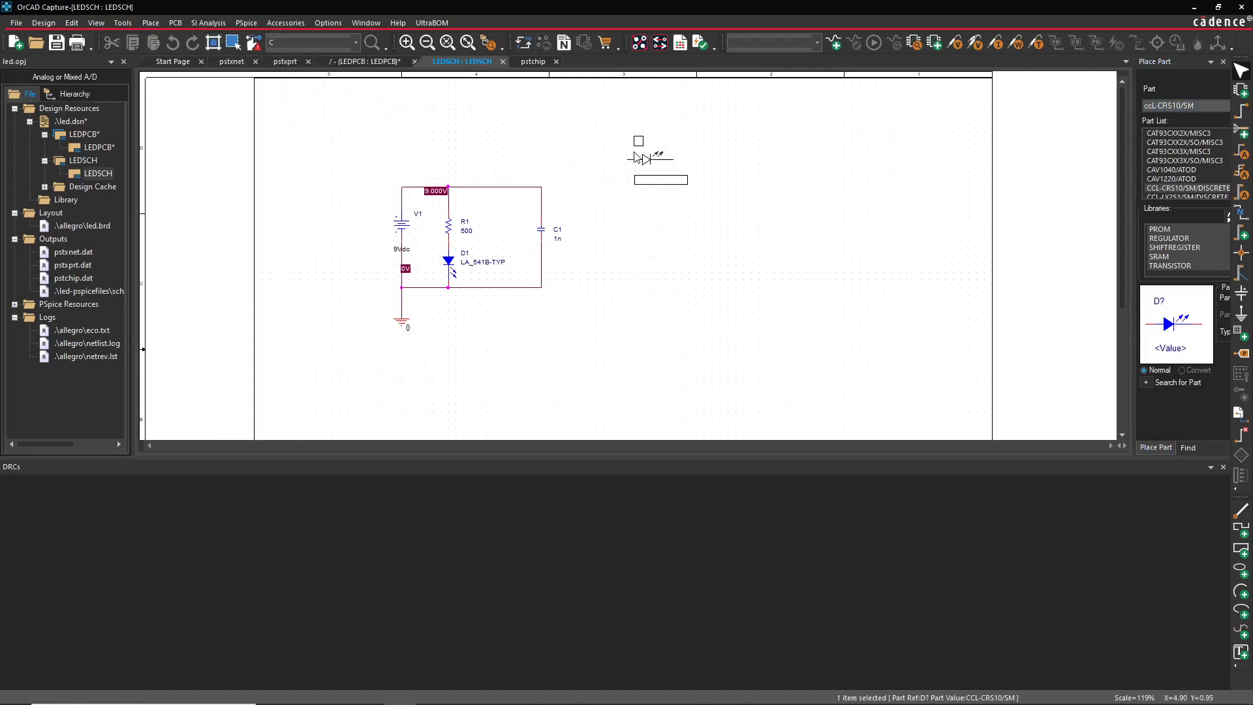
Place the second LED D2 above the circuit and end part placement.
{"action": "scroll", "coordinate": [639, 156], "scroll_direction": "up", "scroll_amount": 2, "text": "ctrl"}
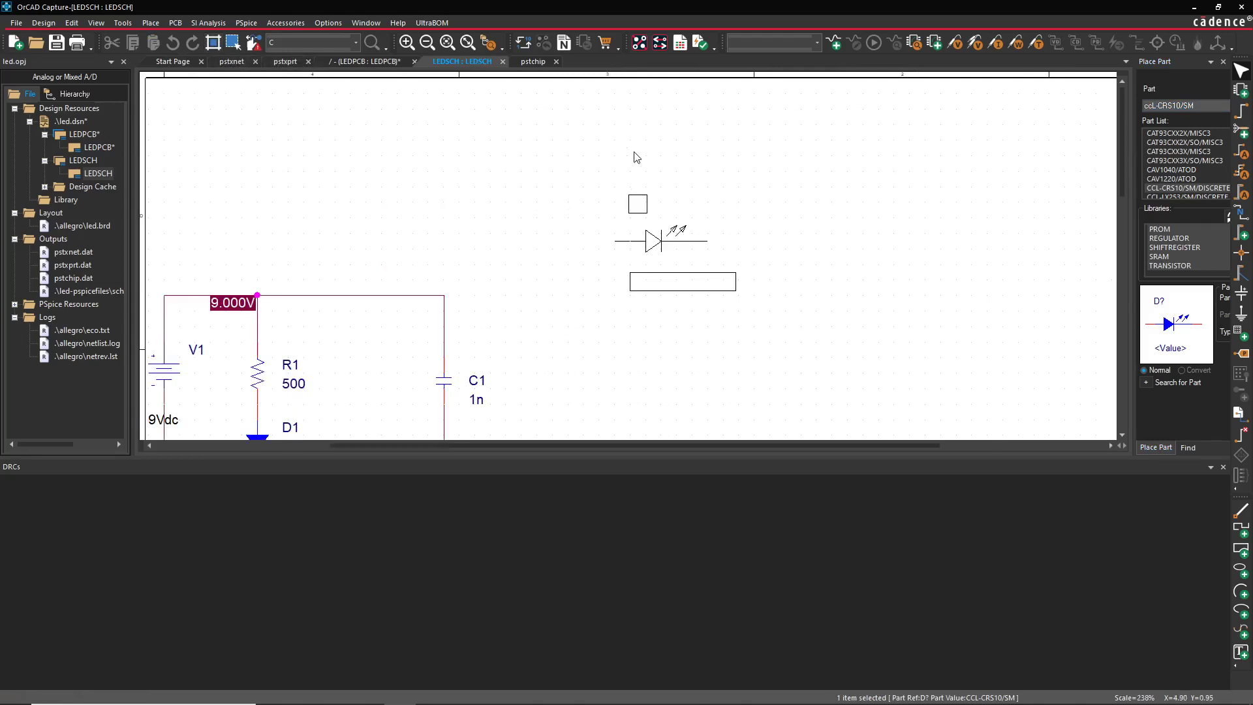
{"action": "left_click", "coordinate": [547, 144]}
{"action": "right_click", "coordinate": [616, 302]}
{"action": "left_click", "coordinate": [632, 307]}
{"action": "left_click", "coordinate": [714, 309]}
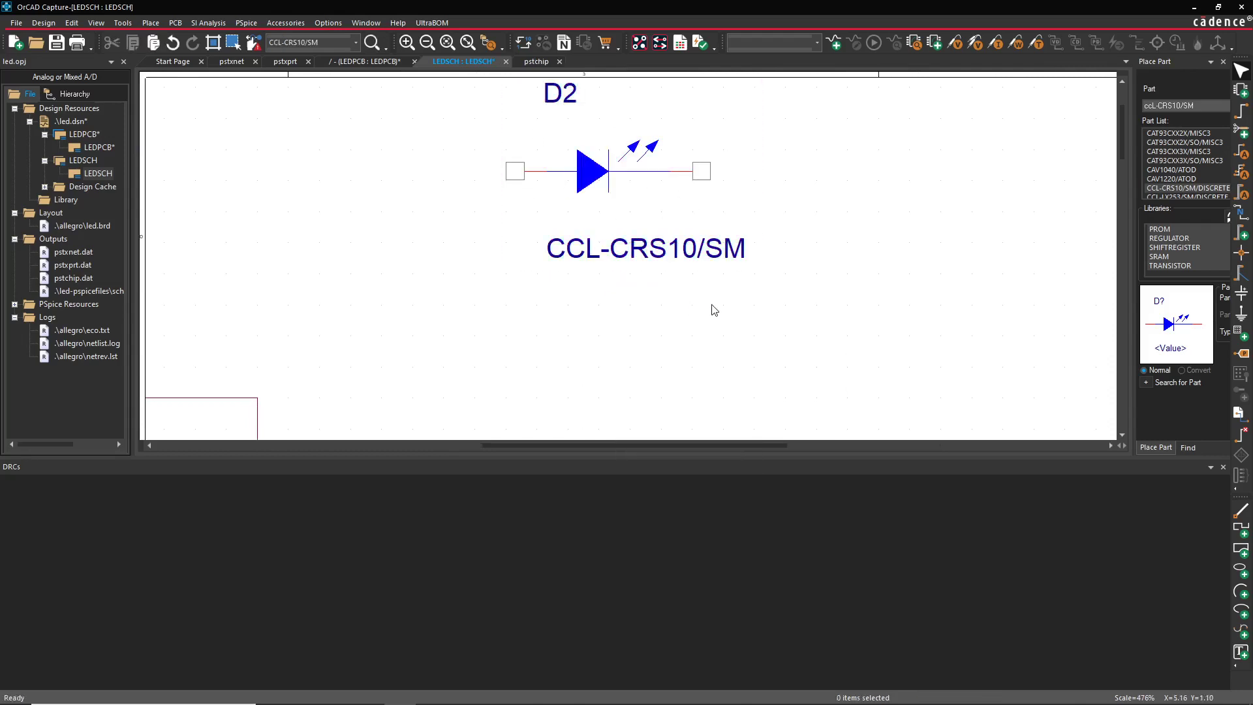
{"action": "scroll", "coordinate": [714, 309], "scroll_direction": "down", "scroll_amount": 1, "text": "ctrl"}
Start and cancel a wire at D2's left pin, then inspect that pin.
{"action": "key", "text": "w"}
{"action": "left_click", "coordinate": [571, 182]}
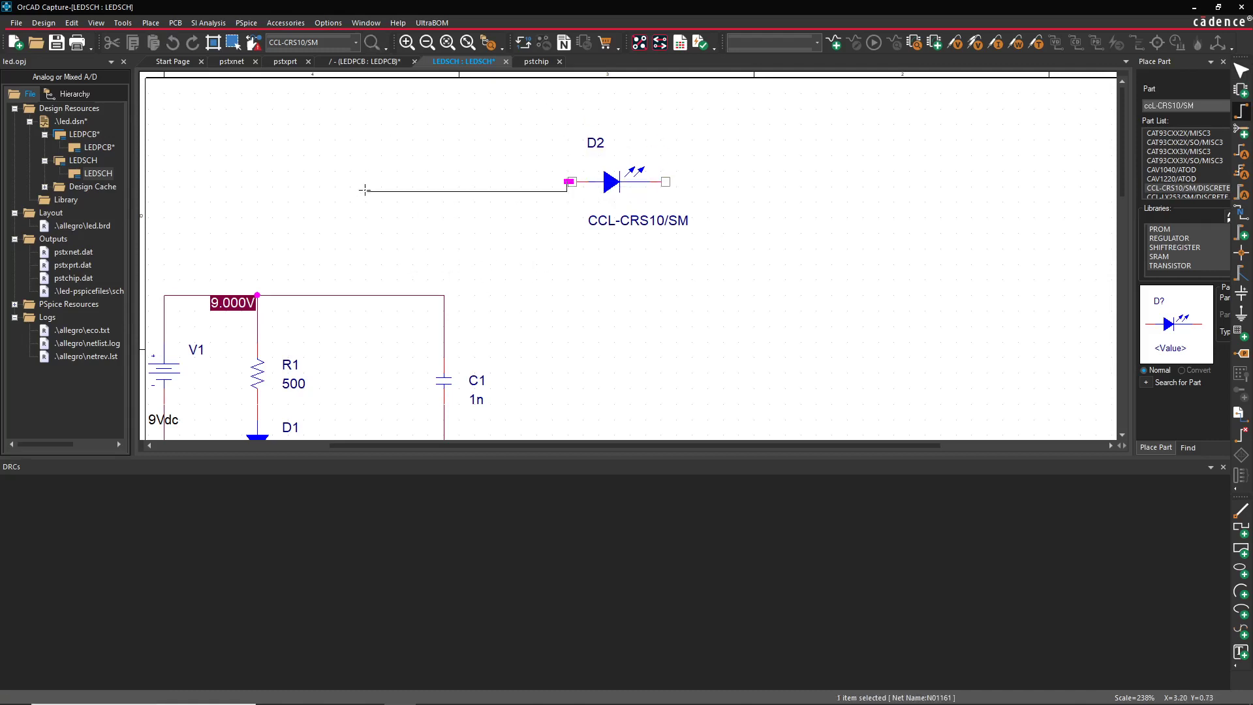
{"action": "key", "text": "Escape"}
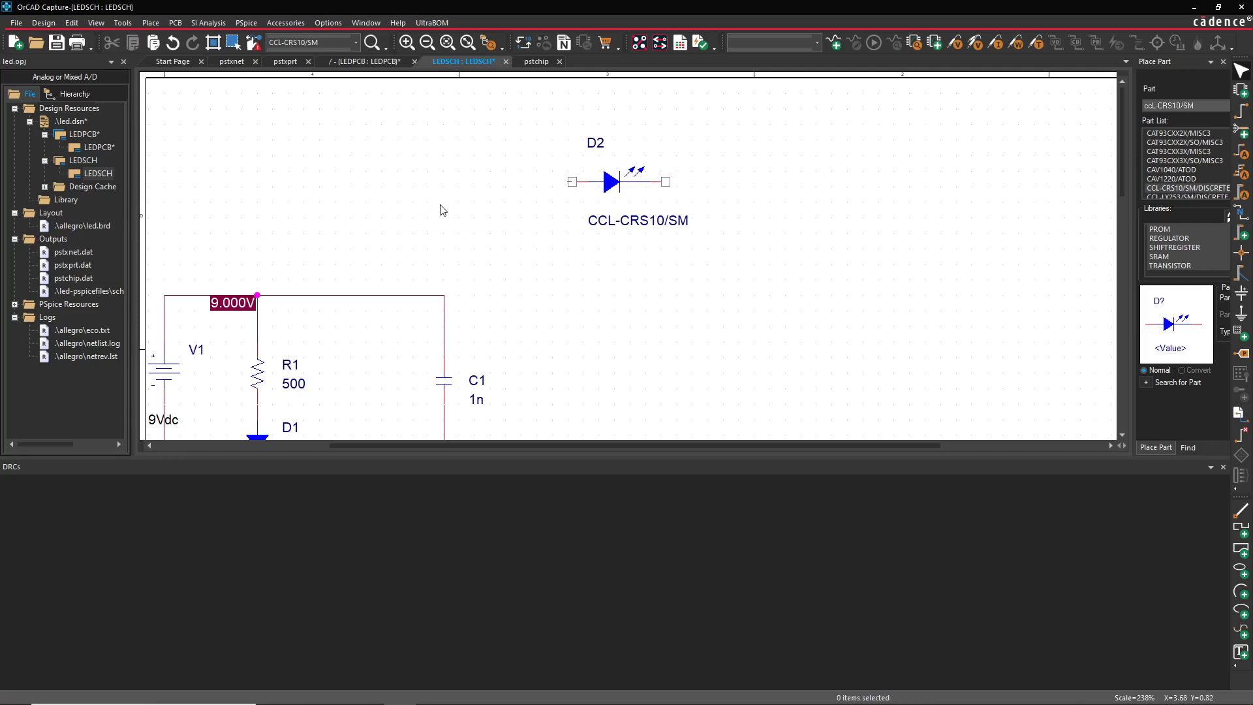
{"action": "left_click", "coordinate": [560, 181]}
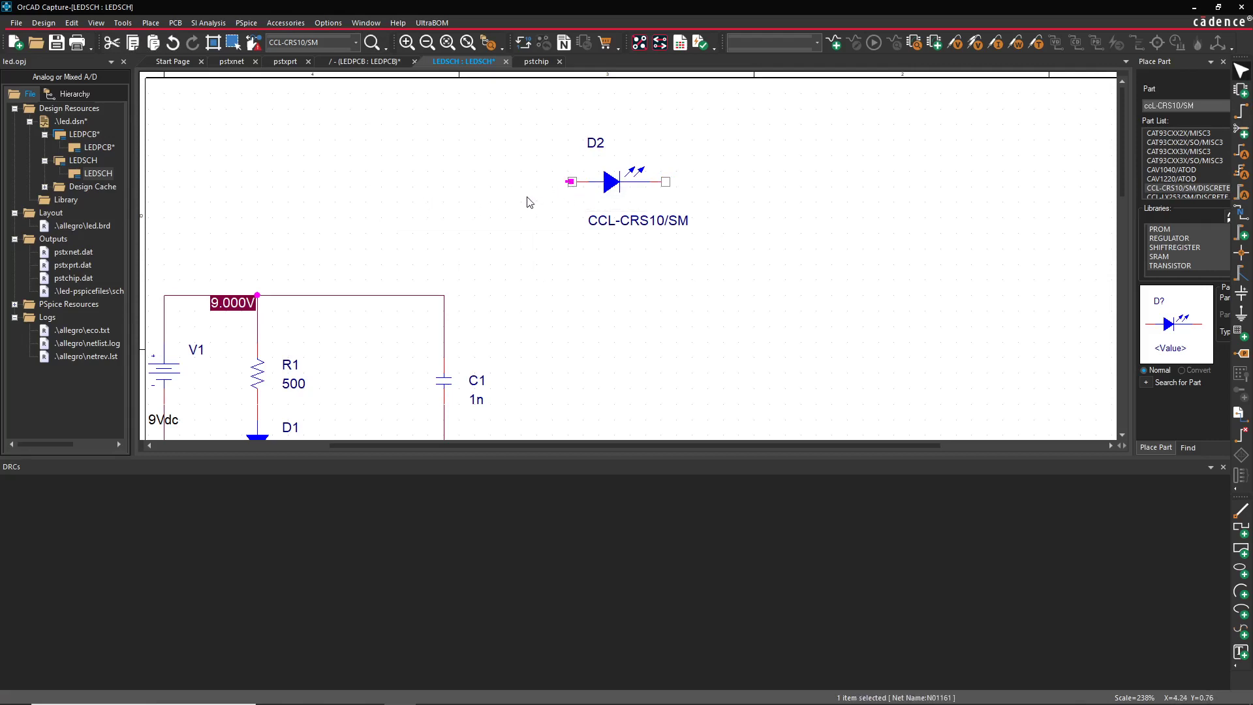
{"action": "left_click", "coordinate": [526, 196]}
Draw a wire running left from D2's left pin.
{"action": "key", "text": "w"}
{"action": "scroll", "coordinate": [629, 232], "scroll_direction": "up", "scroll_amount": 5, "text": "ctrl"}
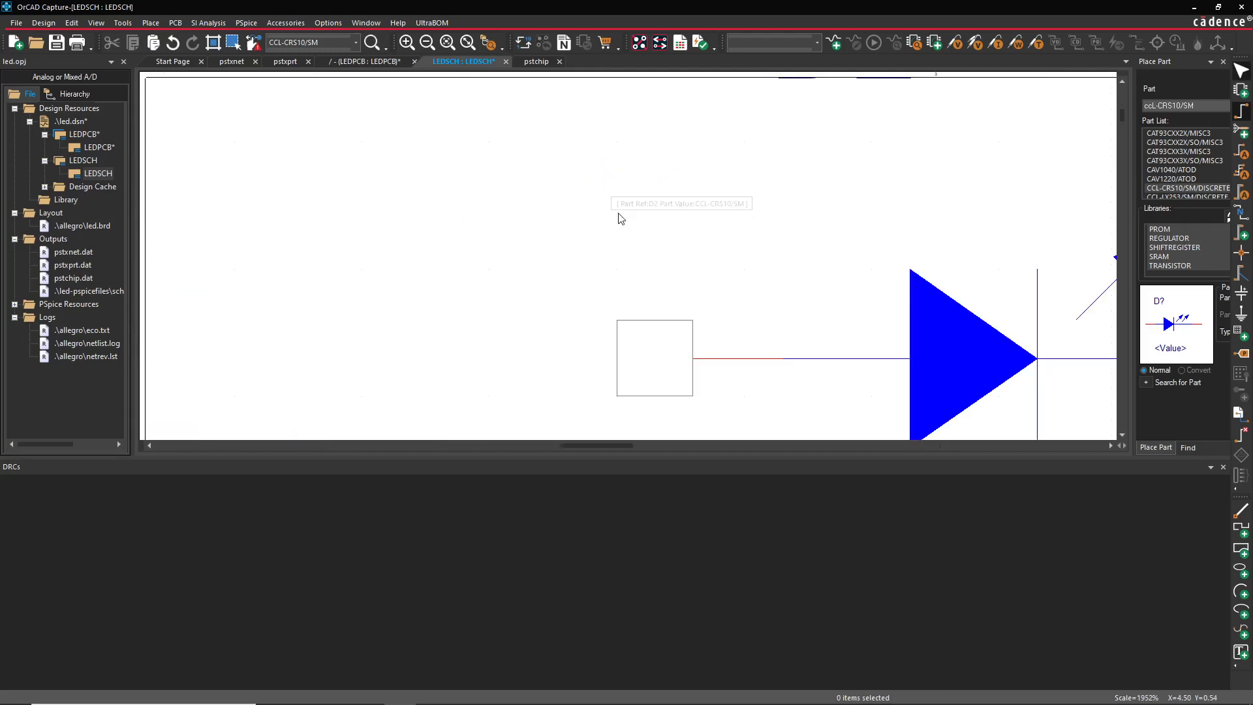
{"action": "left_click", "coordinate": [655, 358]}
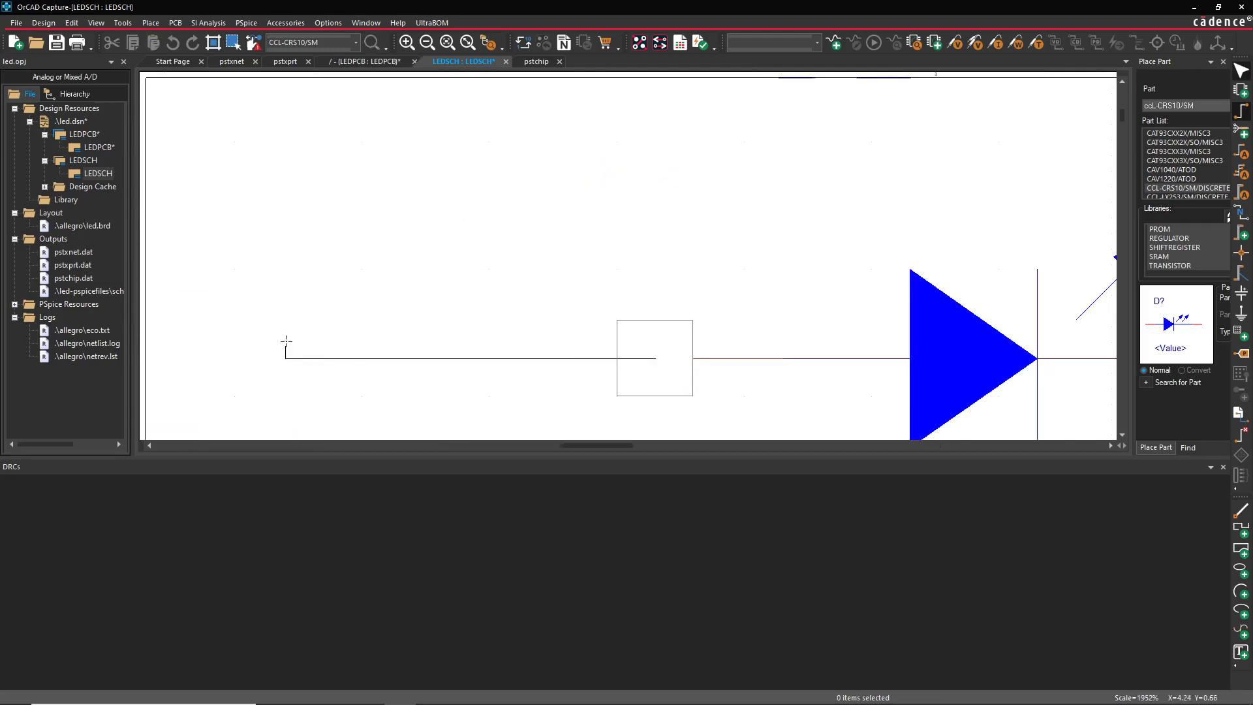
{"action": "double_click", "coordinate": [254, 358]}
{"action": "key", "text": "Escape"}
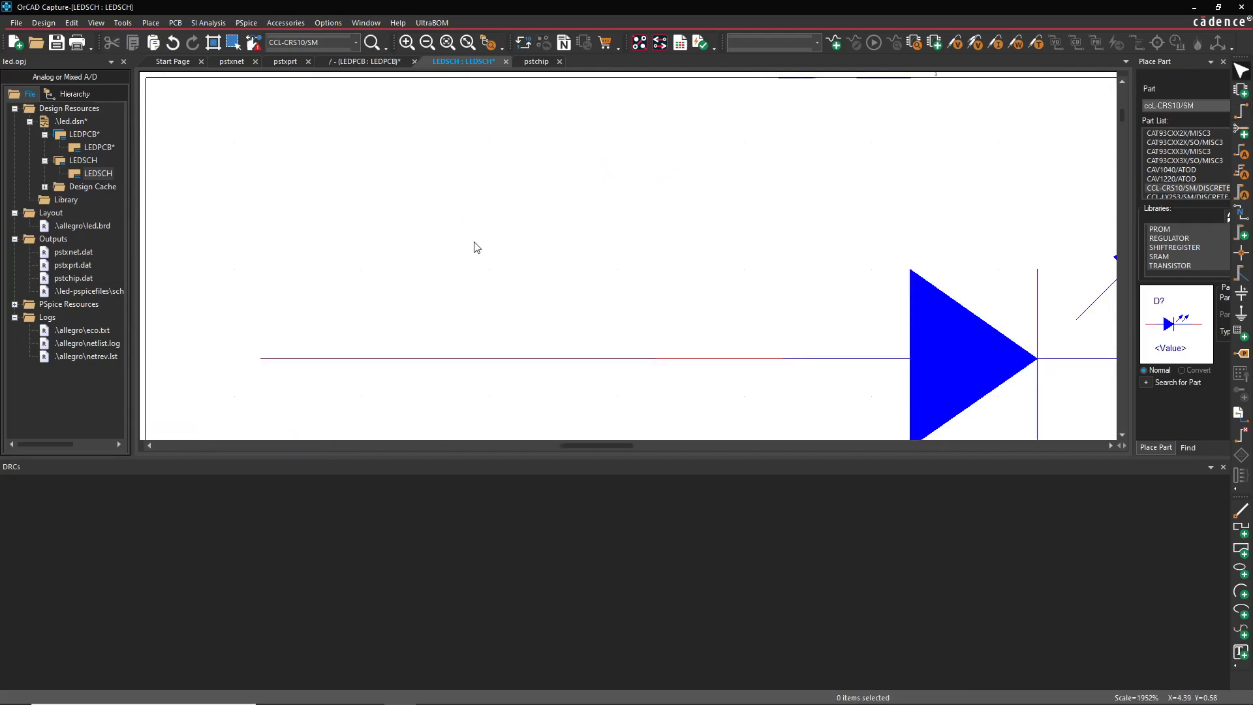
{"action": "scroll", "coordinate": [570, 207], "scroll_direction": "down", "scroll_amount": 1, "text": "ctrl"}
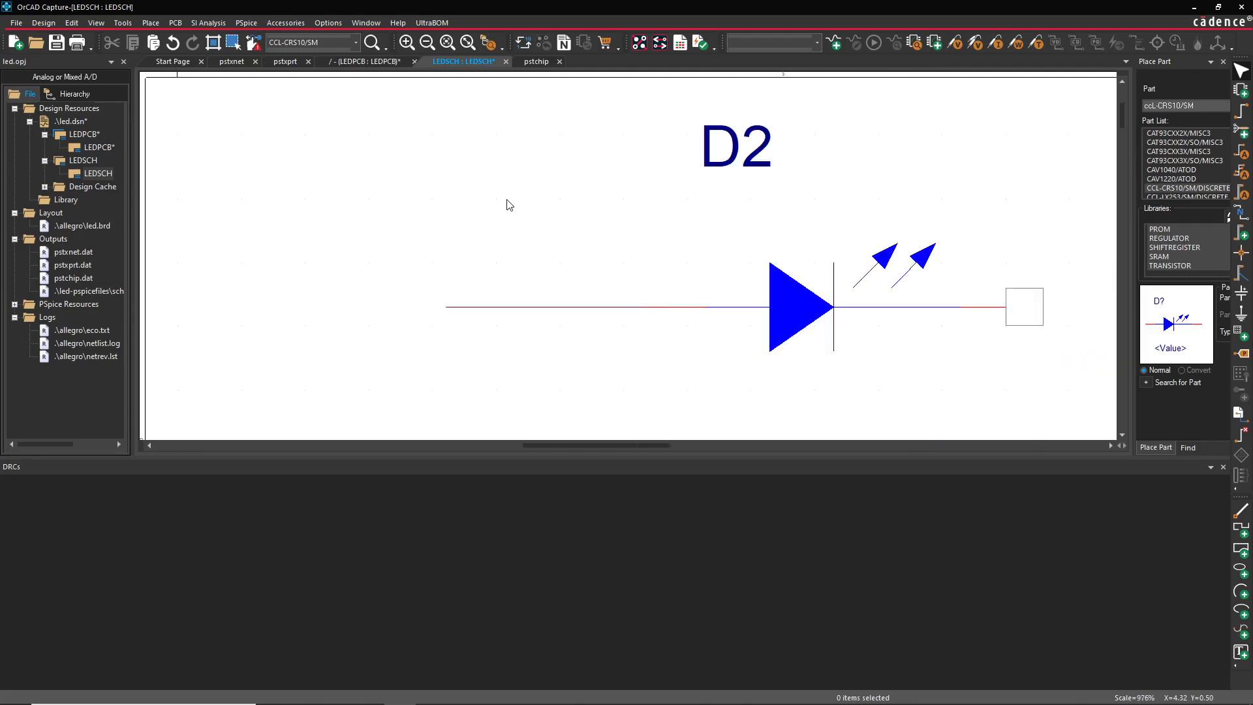
{"action": "scroll", "coordinate": [510, 200], "scroll_direction": "down", "scroll_amount": 1, "text": "ctrl"}
{"action": "scroll", "coordinate": [555, 212], "scroll_direction": "down", "scroll_amount": 2}
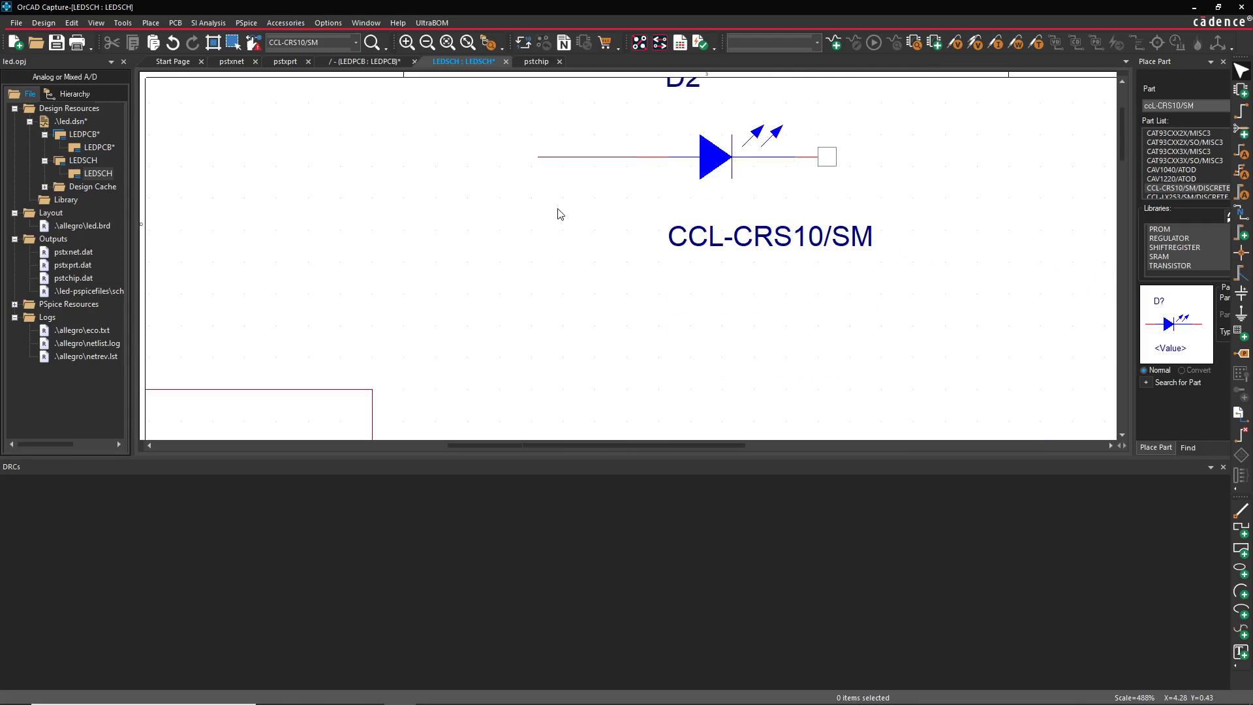
Extend the wire downward toward the circuit and reroute its corner right and down.
{"action": "key", "text": "w"}
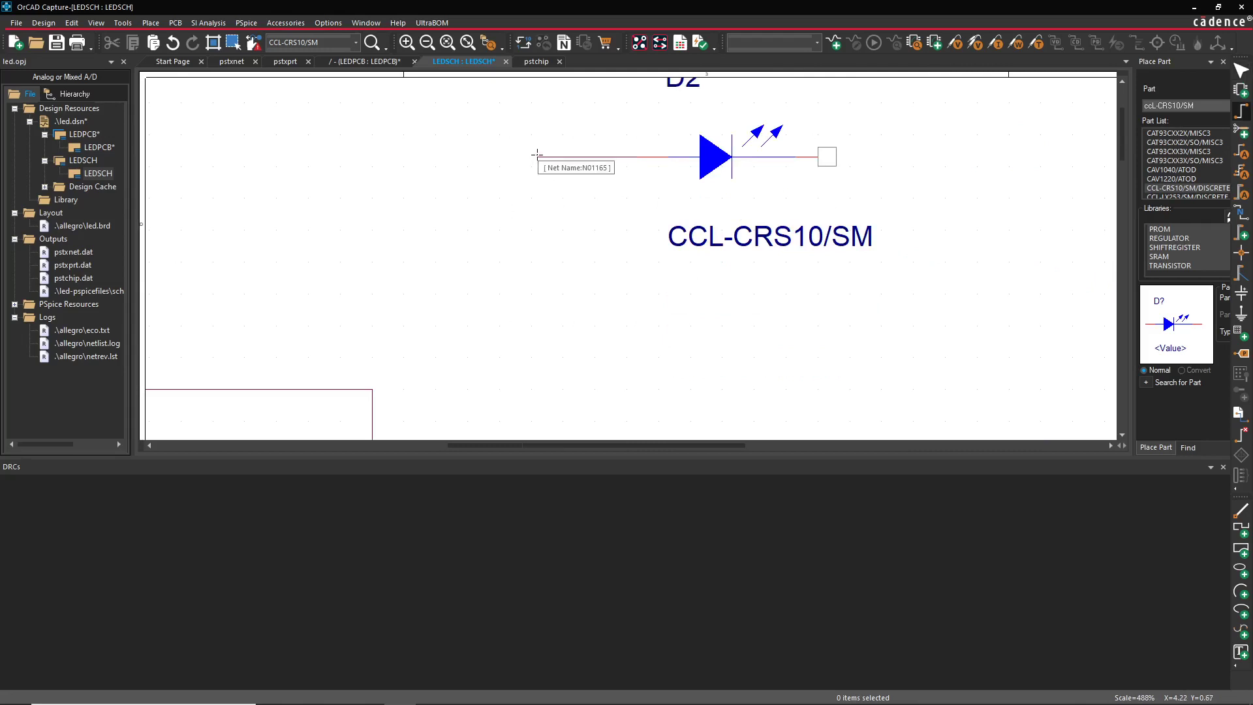
{"action": "left_click", "coordinate": [443, 297]}
{"action": "right_click", "coordinate": [467, 308]}
{"action": "left_click", "coordinate": [487, 320]}
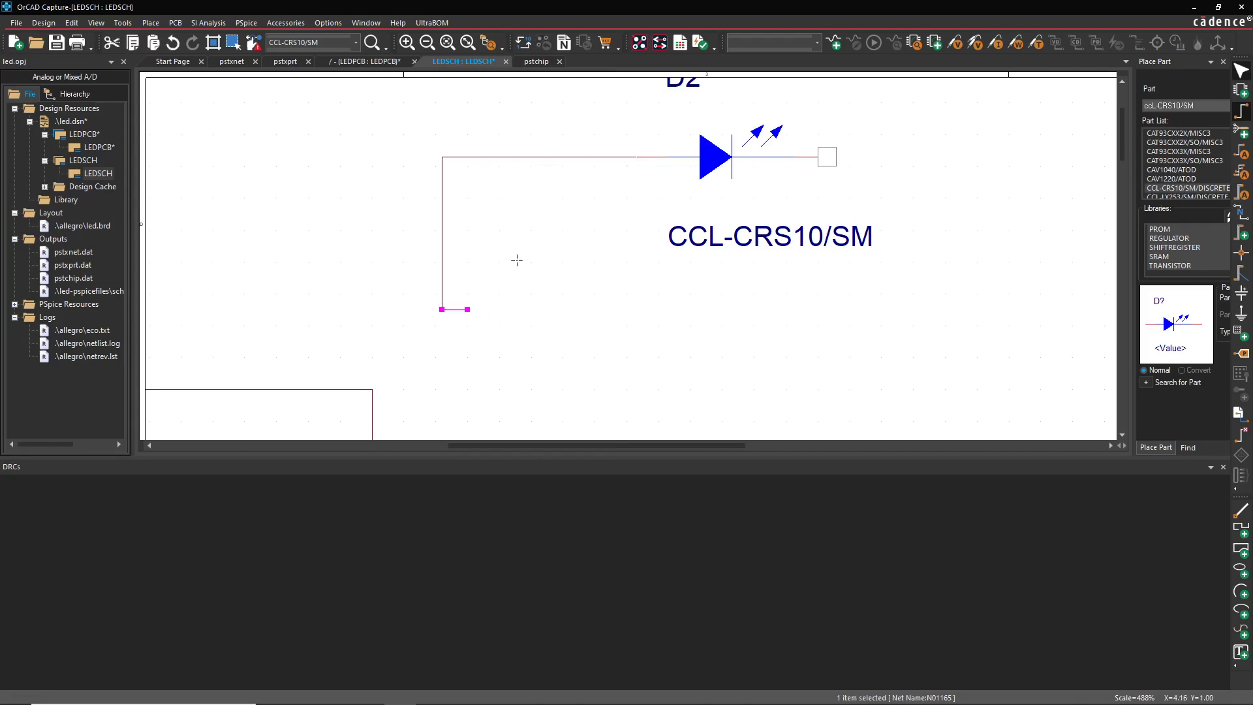
{"action": "right_click", "coordinate": [520, 184]}
{"action": "left_click", "coordinate": [533, 193]}
{"action": "left_click_drag", "start_coordinate": [443, 157], "coordinate": [462, 174]}
{"action": "left_click", "coordinate": [627, 253]}
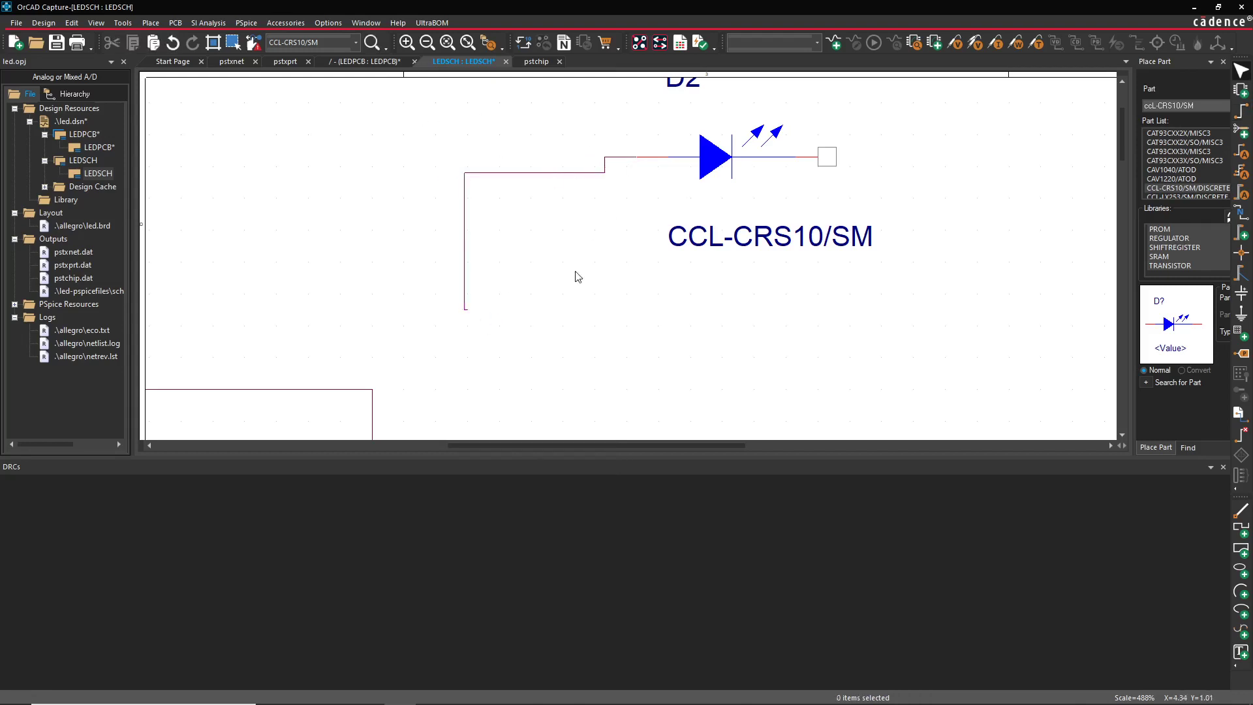
{"action": "scroll", "coordinate": [561, 289], "scroll_direction": "down", "scroll_amount": 2, "text": "ctrl"}
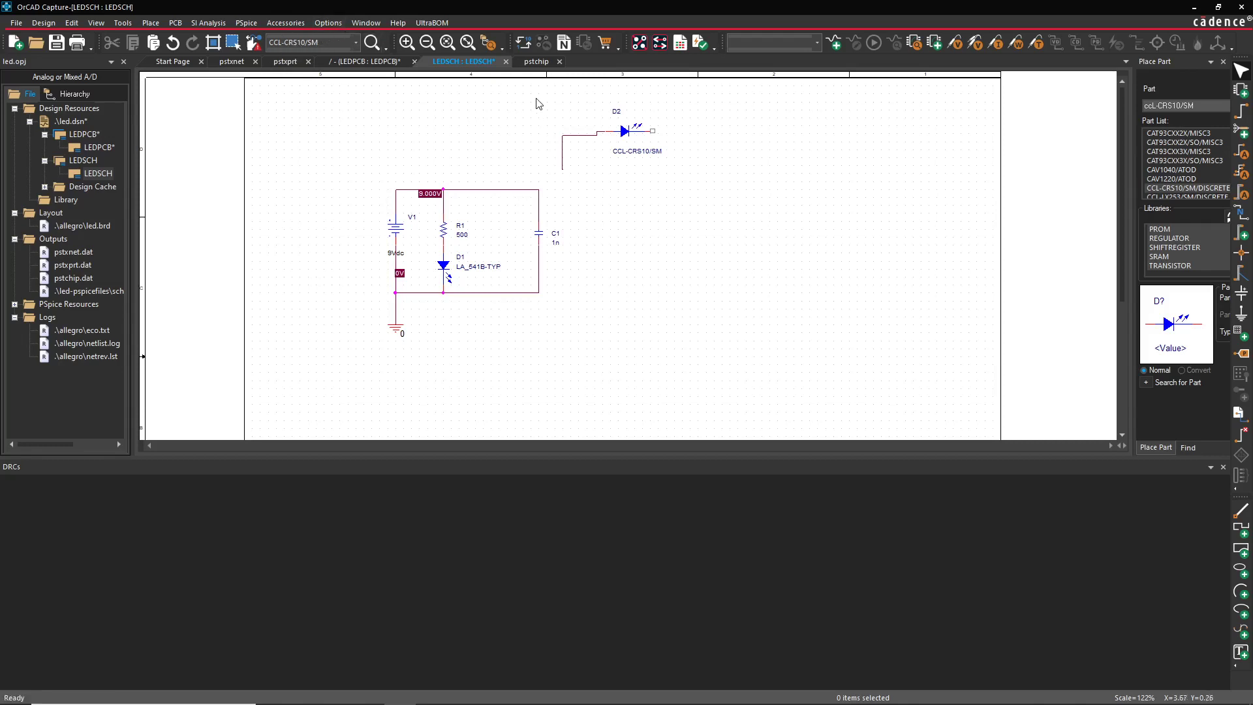
Toggle Snap To Grid, move D2 with its wires to a new spot, and zoom in on it.
{"action": "left_click", "coordinate": [213, 44]}
{"action": "left_click_drag", "start_coordinate": [552, 109], "coordinate": [691, 182]}
{"action": "left_click_drag", "start_coordinate": [629, 132], "coordinate": [678, 166]}
{"action": "left_click", "coordinate": [589, 137]}
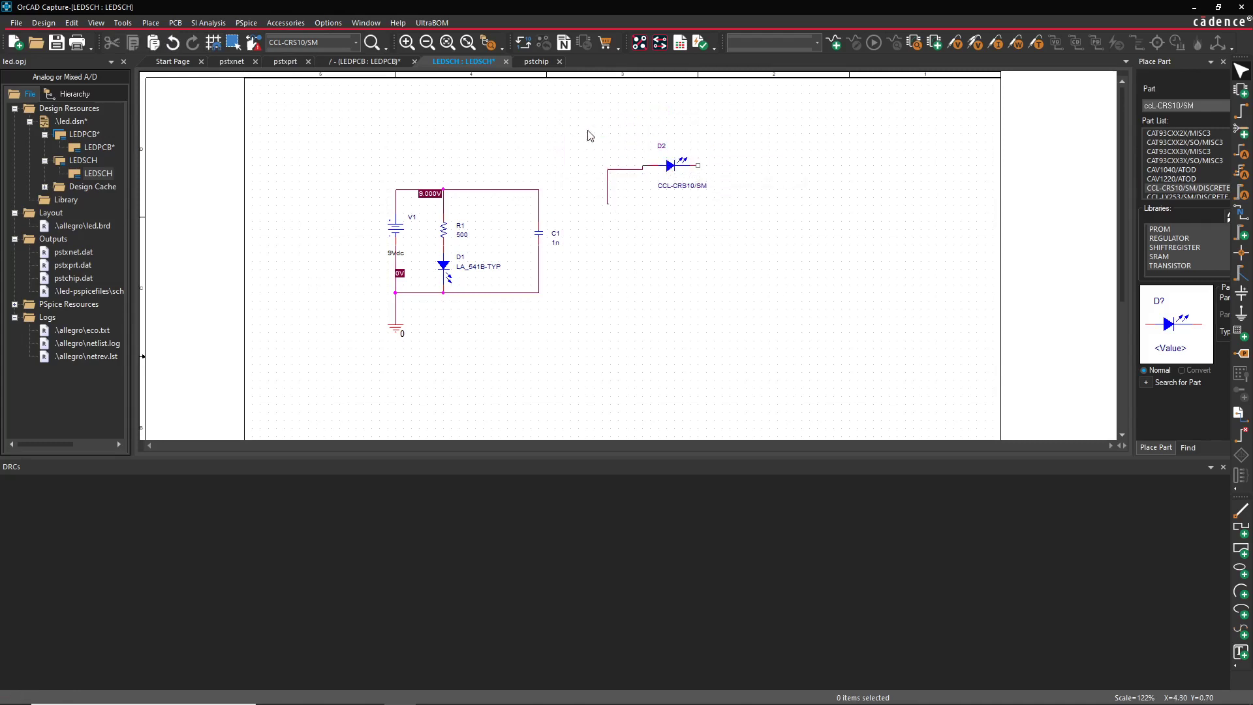
{"action": "left_click_drag", "start_coordinate": [589, 136], "coordinate": [745, 244]}
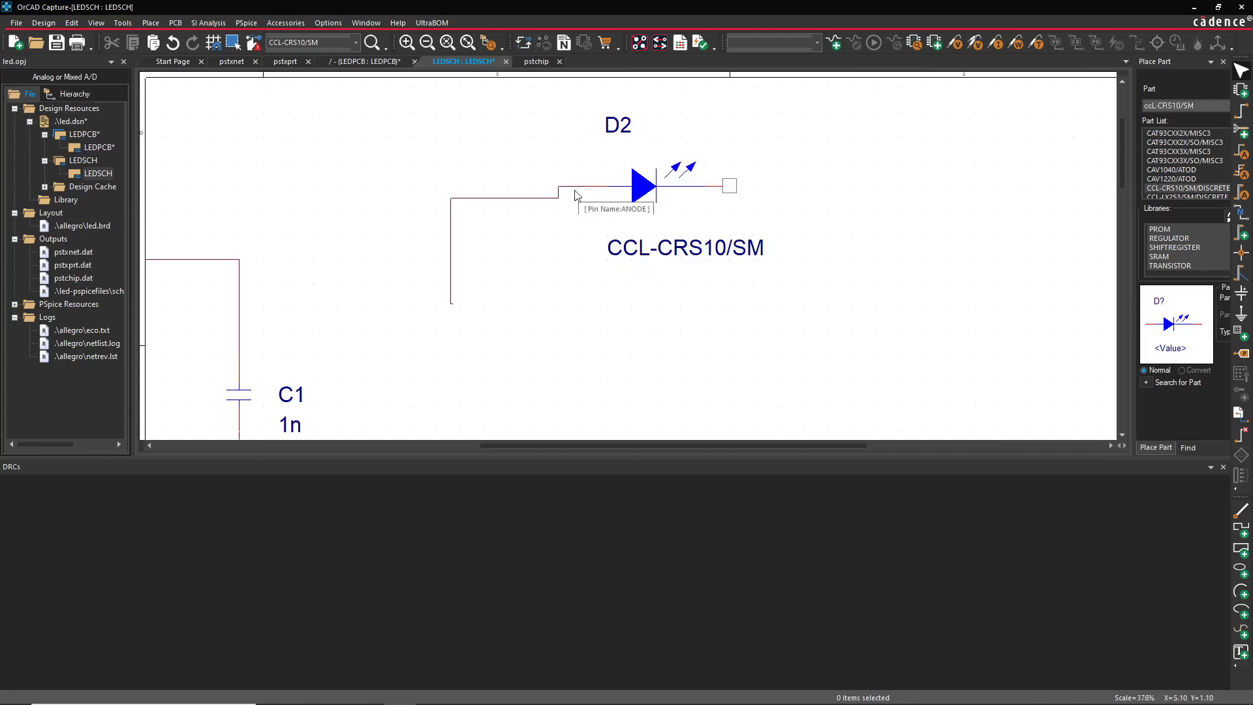
Straighten the horizontal wire into D2's anode and shift the vertical wire left.
{"action": "left_click", "coordinate": [501, 197]}
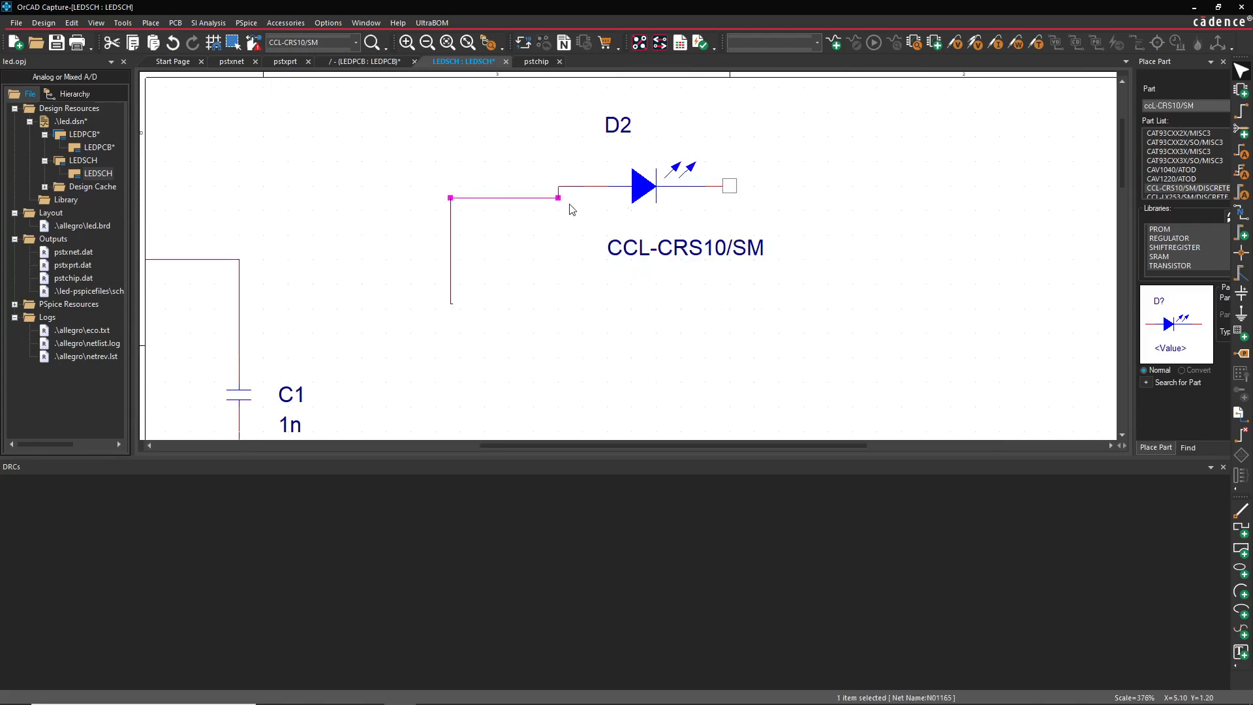
{"action": "left_click_drag", "start_coordinate": [500, 198], "coordinate": [500, 178]}
{"action": "left_click", "coordinate": [503, 204]}
{"action": "left_click_drag", "start_coordinate": [448, 213], "coordinate": [436, 167]}
{"action": "left_click", "coordinate": [476, 232]}
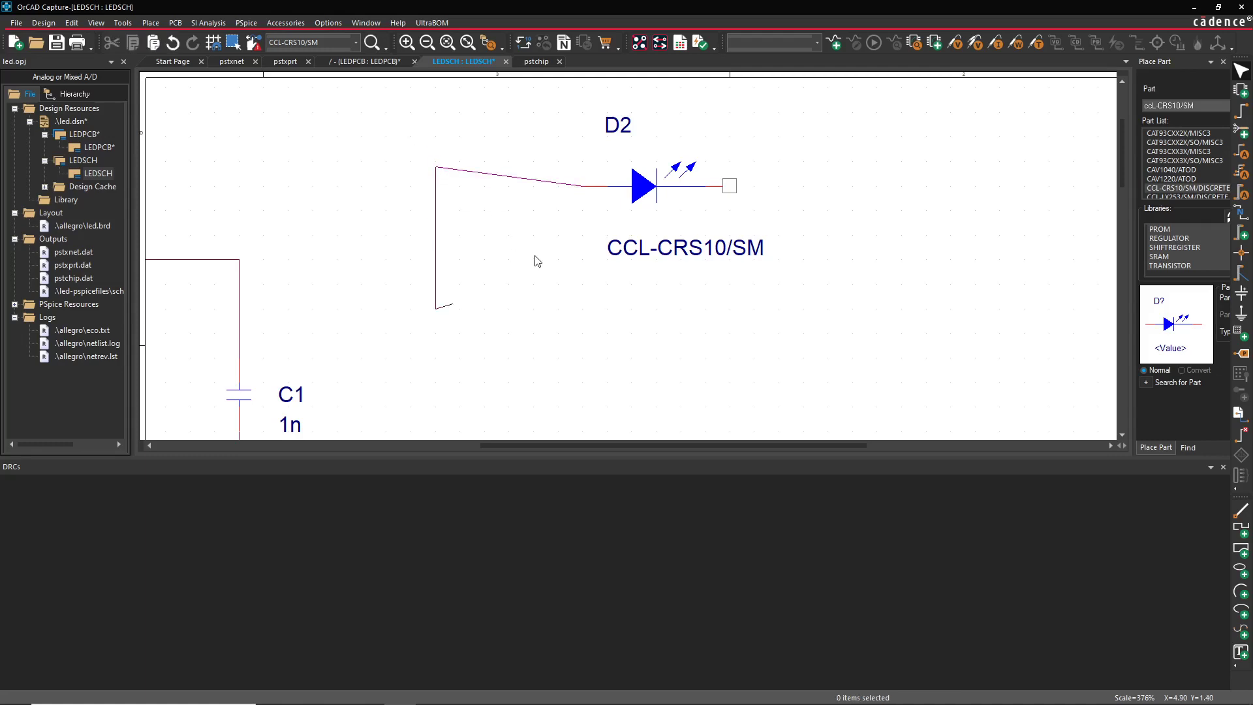
Delete the diagonal wire, the vertical wire and the leftover stub on D2's left side.
{"action": "left_click", "coordinate": [529, 187]}
{"action": "key", "text": "Delete"}
{"action": "left_click", "coordinate": [436, 244]}
{"action": "key", "text": "Delete"}
{"action": "left_click", "coordinate": [437, 306]}
{"action": "key", "text": "Delete"}
Reposition D2 lower and to the left, cancelling one trial move.
{"action": "left_click", "coordinate": [641, 187]}
{"action": "left_click_drag", "start_coordinate": [641, 188], "coordinate": [592, 237]}
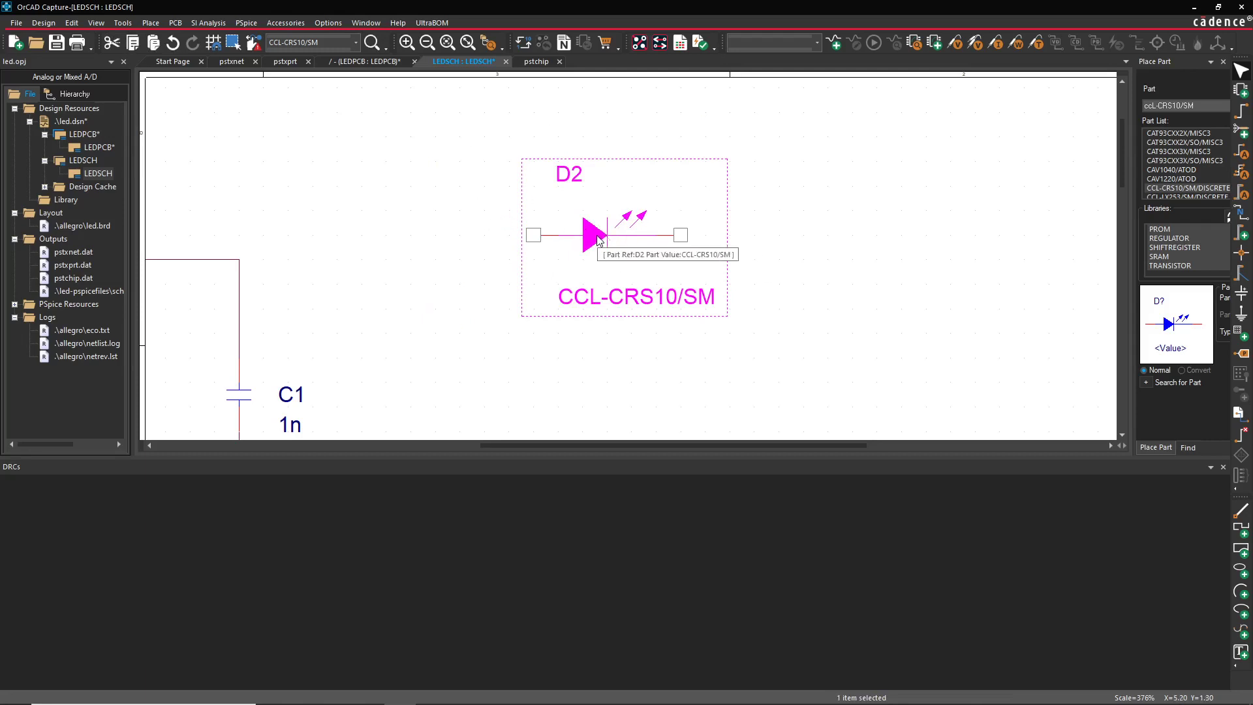
{"action": "left_click_drag", "start_coordinate": [598, 240], "coordinate": [668, 200]}
{"action": "key", "text": "Escape"}
{"action": "left_click_drag", "start_coordinate": [594, 239], "coordinate": [610, 186]}
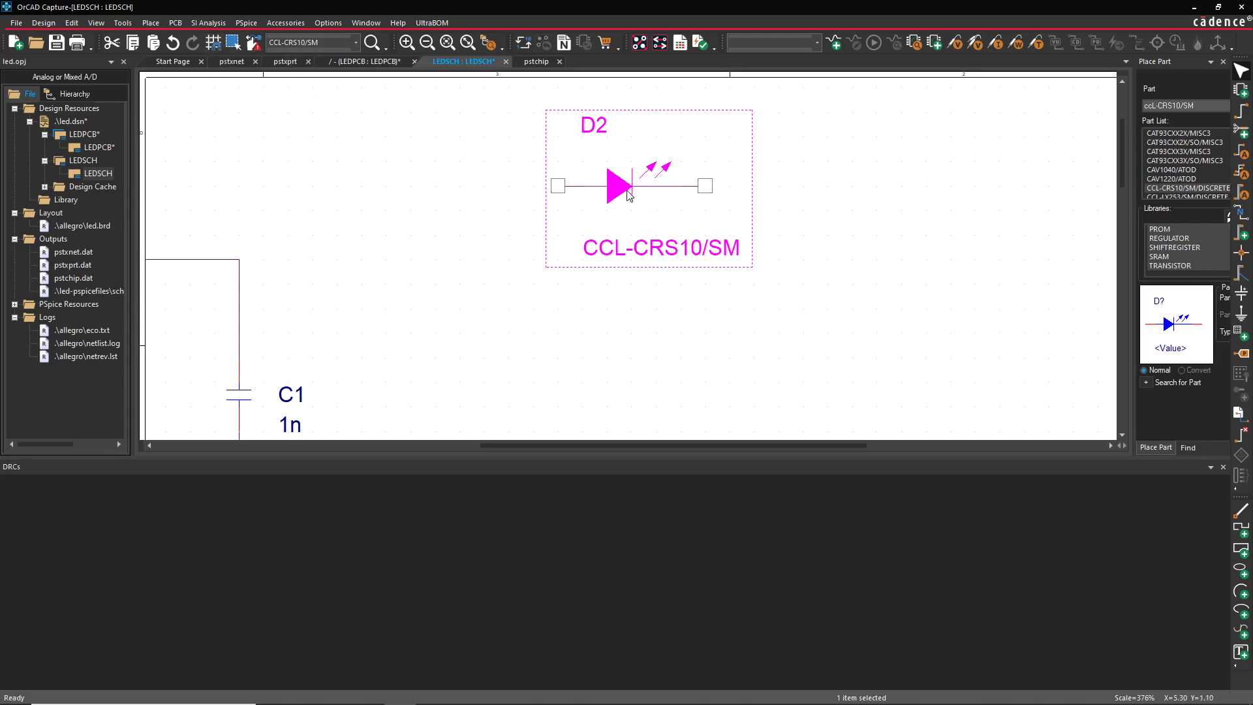
{"action": "left_click_drag", "start_coordinate": [620, 187], "coordinate": [794, 302]}
{"action": "left_click", "coordinate": [1083, 237]}
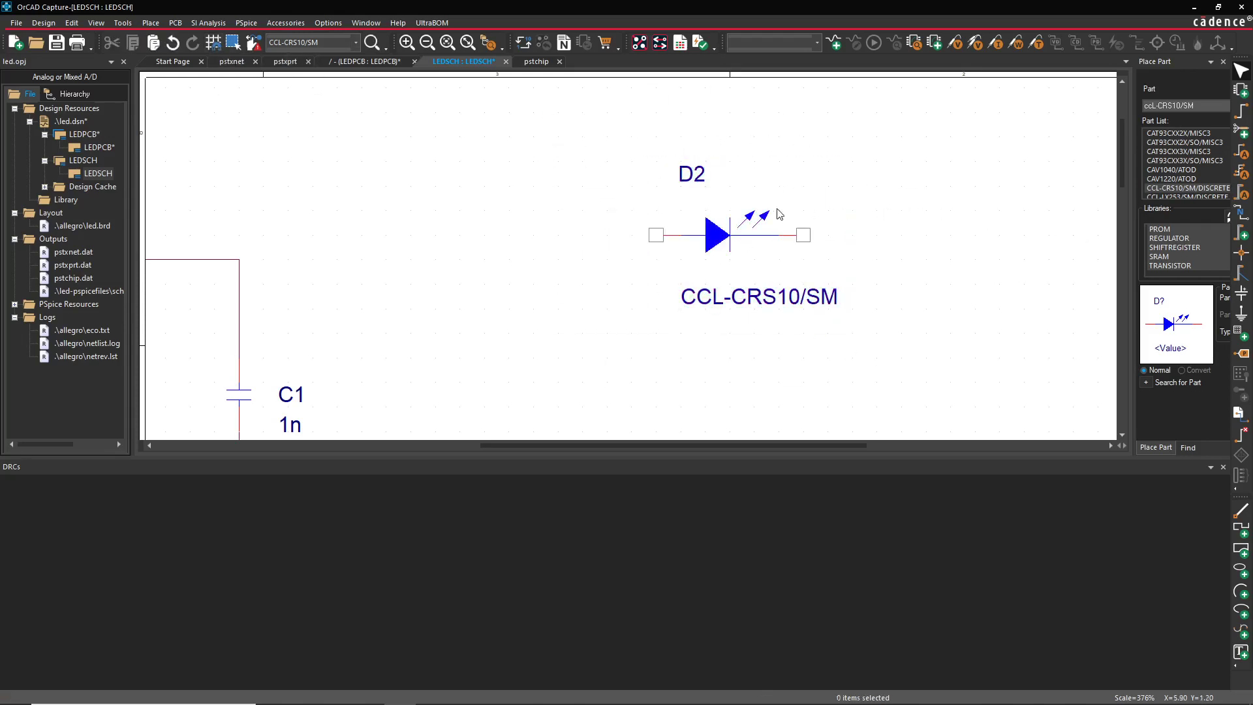
Draw a horizontal wire left from D2's anode pin, then move D2 and the wire up-left.
{"action": "key", "text": "w"}
{"action": "left_click", "coordinate": [656, 235]}
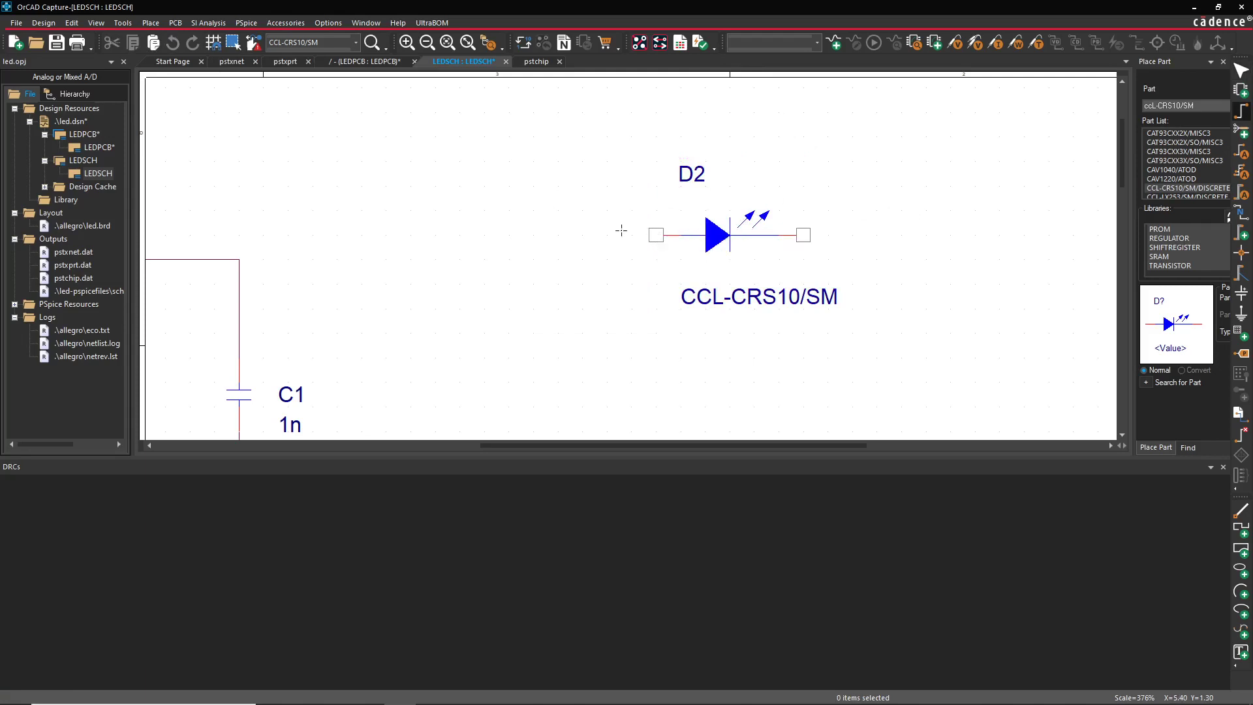
{"action": "left_click", "coordinate": [534, 335]}
{"action": "key", "text": "Escape"}
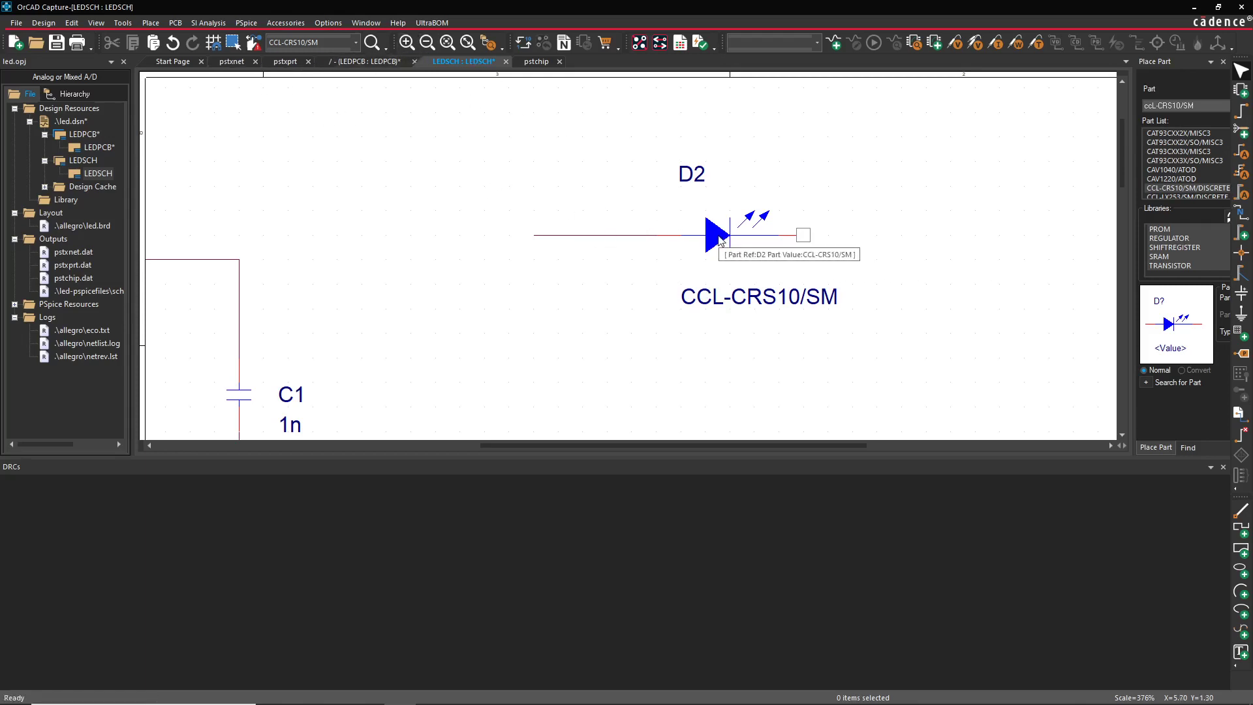
{"action": "left_click_drag", "start_coordinate": [720, 241], "coordinate": [696, 215]}
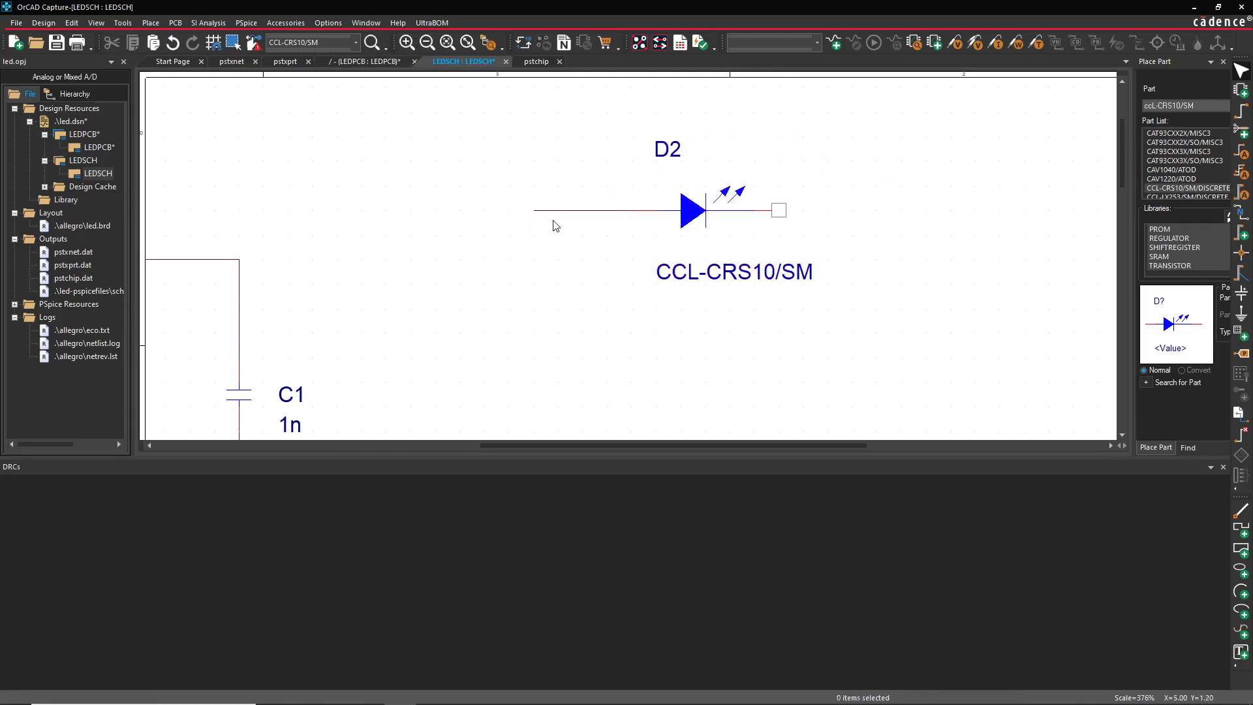
Scroll down the schematic and open the Options menu.
{"action": "scroll", "coordinate": [525, 281], "scroll_direction": "down", "scroll_amount": 2, "text": "ctrl"}
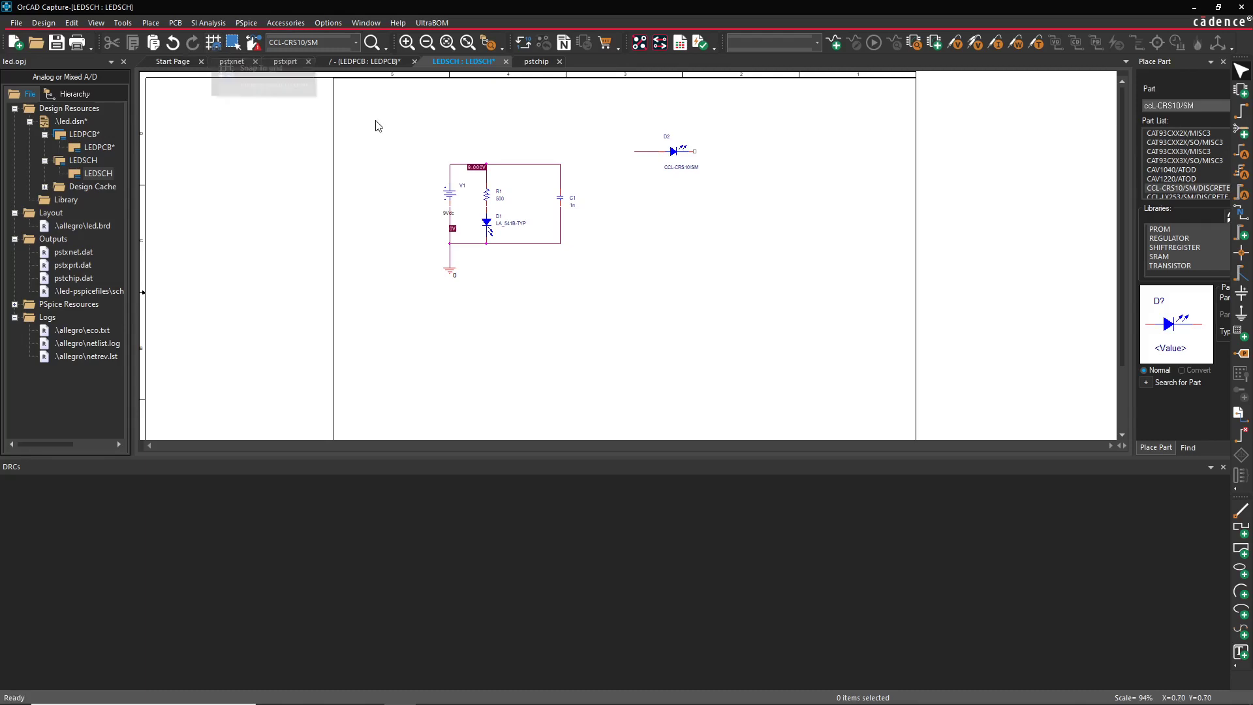
{"action": "left_click", "coordinate": [327, 23]}
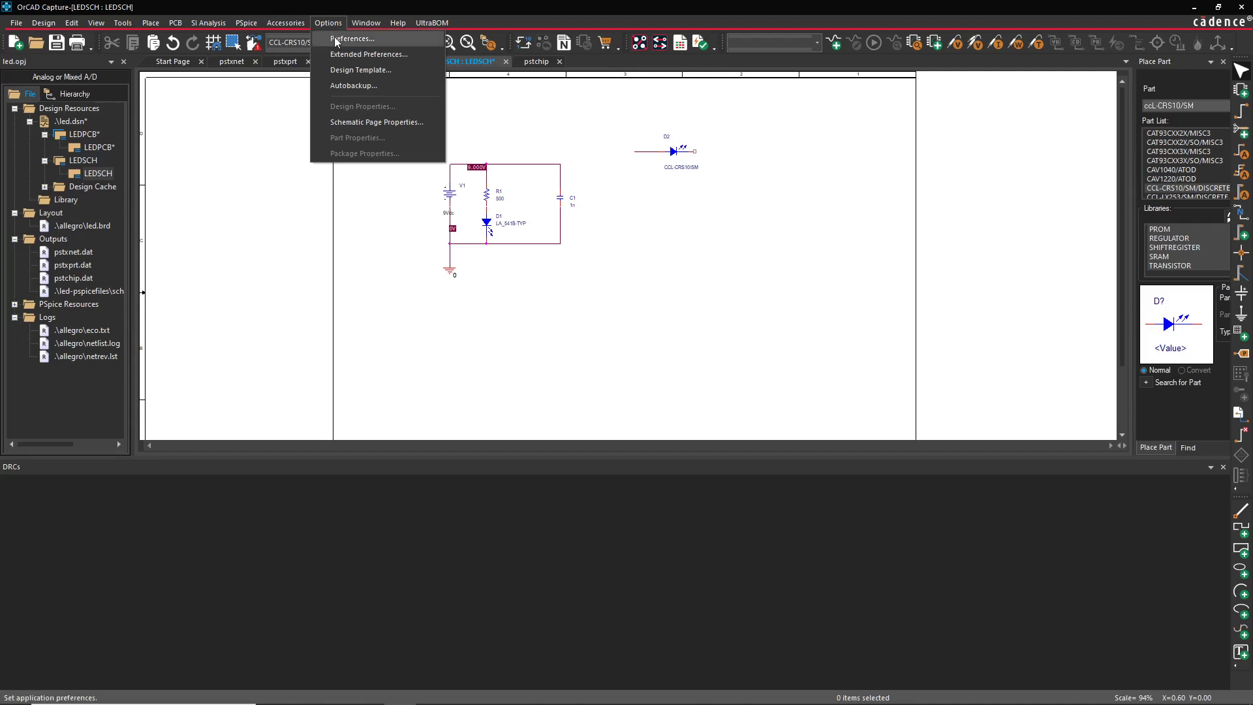
Review the Grid spacing values on the Grid Display tab of Preferences, then close the dialog.
{"action": "left_click", "coordinate": [336, 40]}
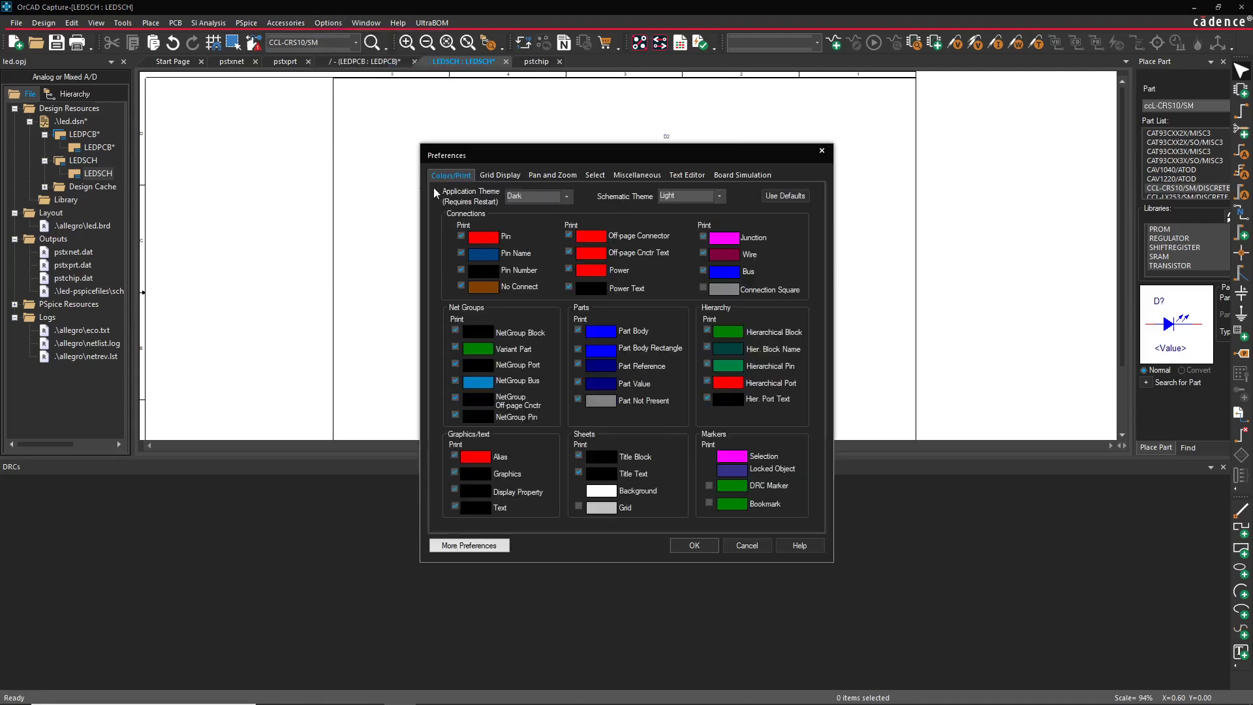
{"action": "left_click", "coordinate": [500, 176]}
{"action": "left_click", "coordinate": [501, 332]}
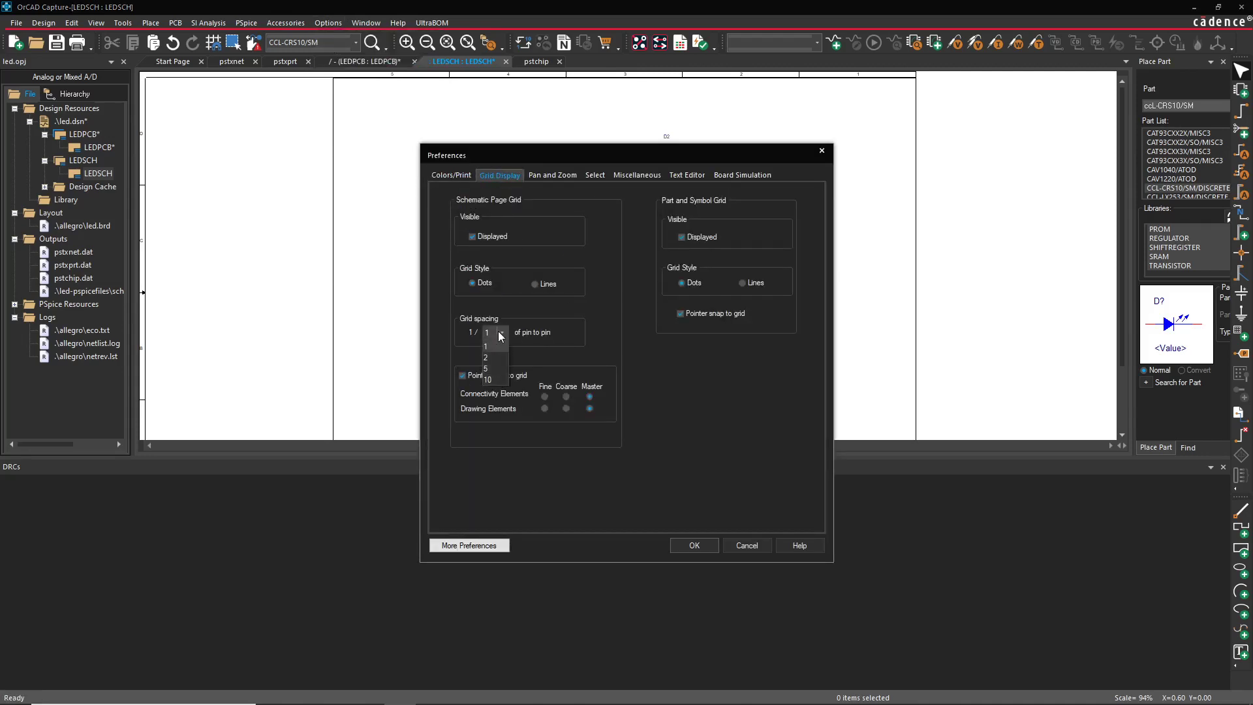
{"action": "left_click", "coordinate": [486, 347]}
{"action": "left_click", "coordinate": [777, 547]}
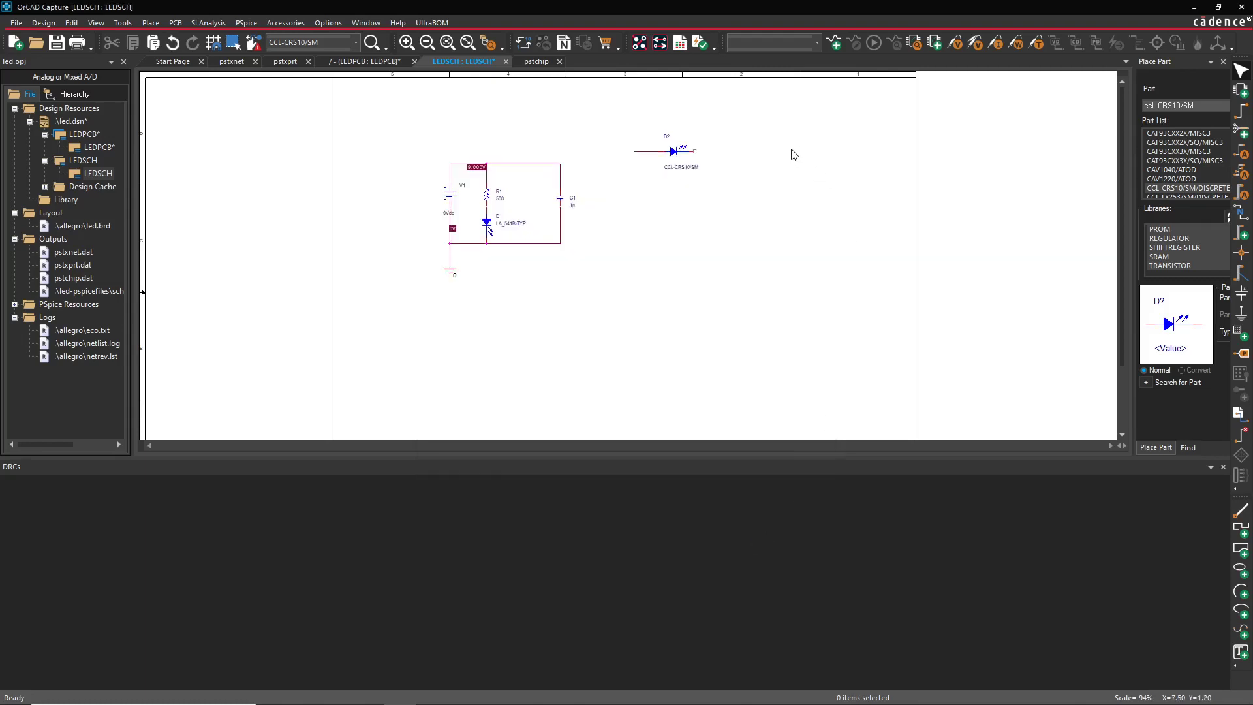